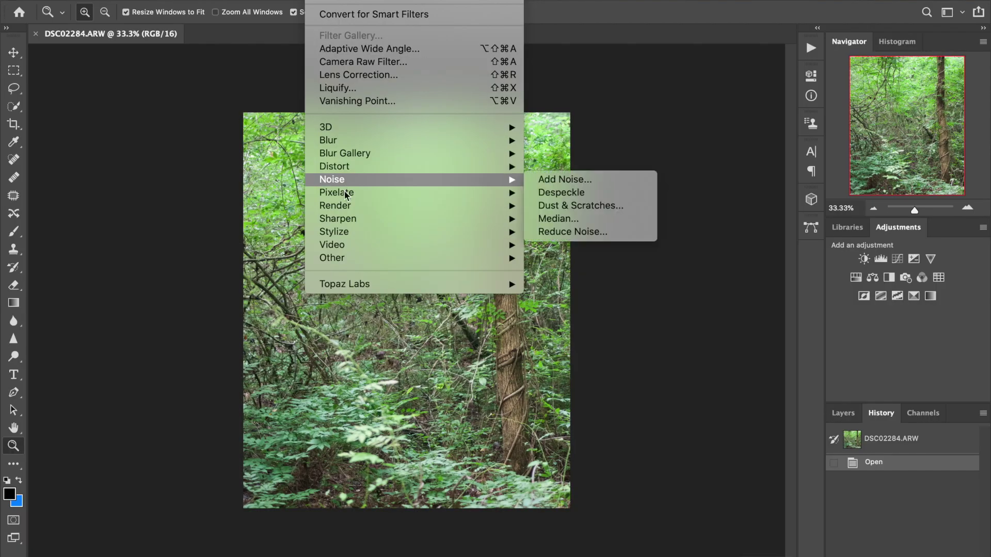
Open the photo in the Topaz DeNoise AI filter and preview the vine-wrapped tree trunk
mouse_move(333, 282)
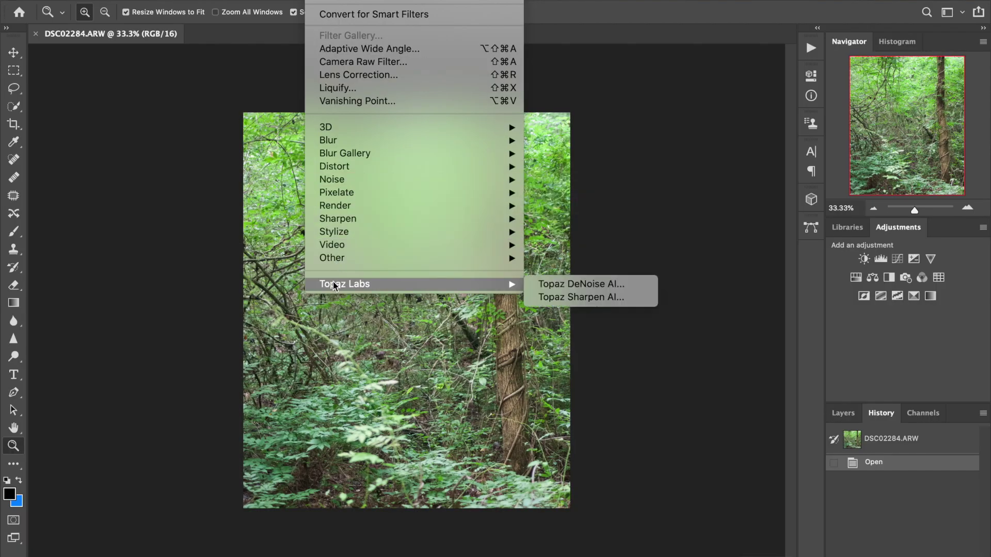
click(587, 285)
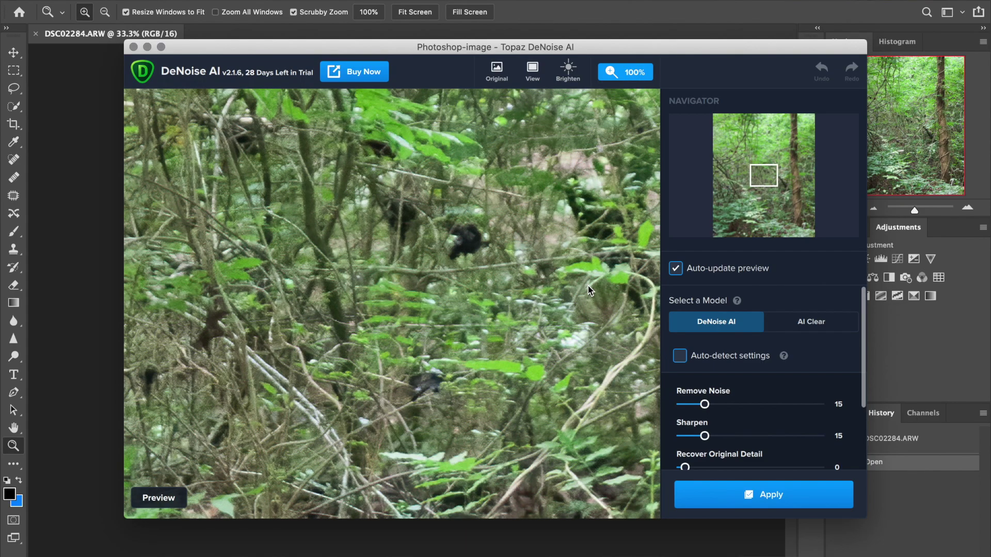
drag(762, 174, 788, 182)
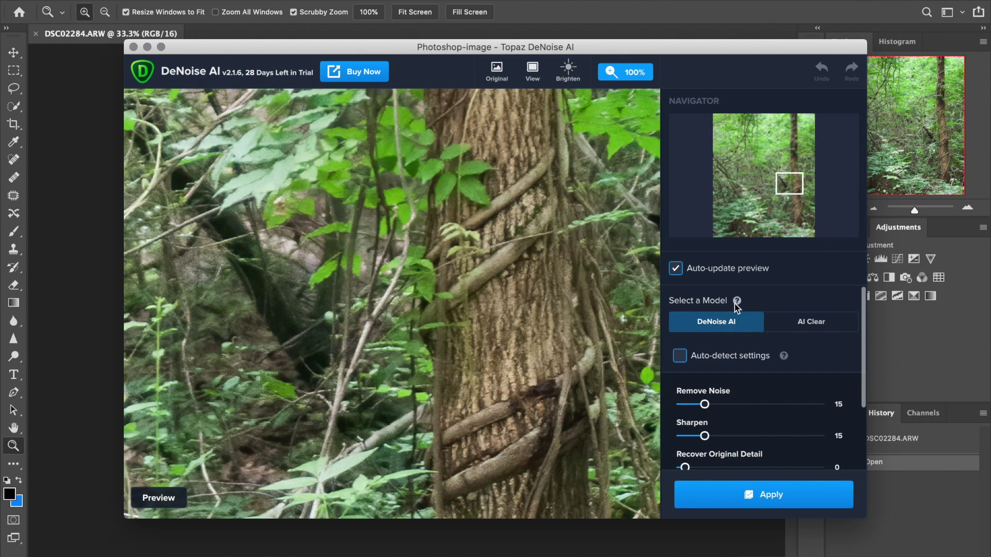
mouse_move(738, 303)
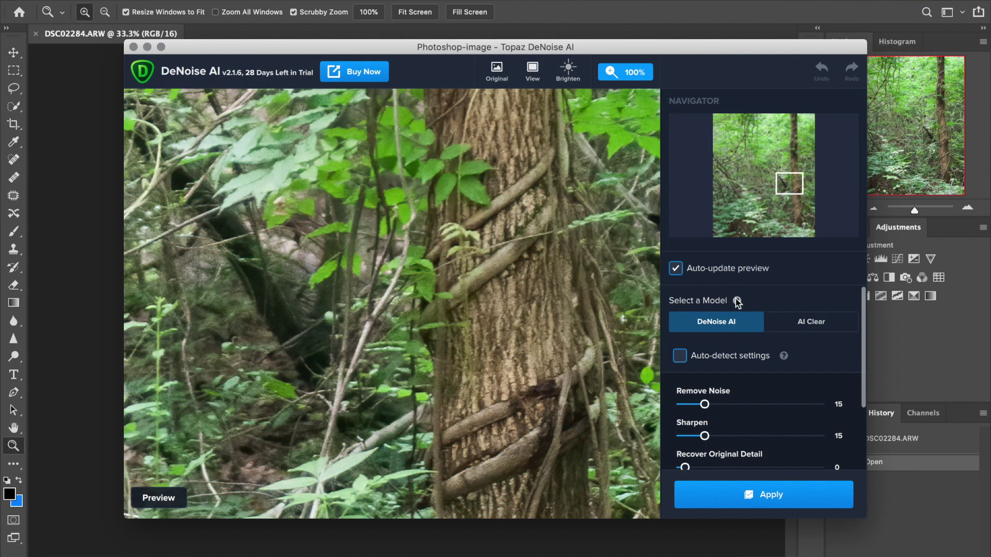
mouse_move(738, 302)
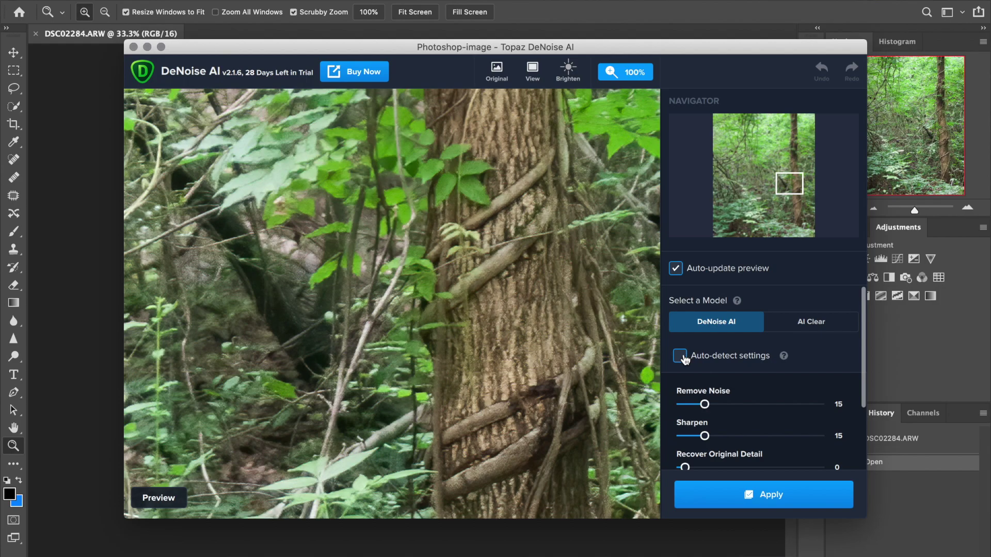
Enable auto-detect settings for the DeNoise AI model and check the preview around the trunk and the undergrowth beside it
click(680, 356)
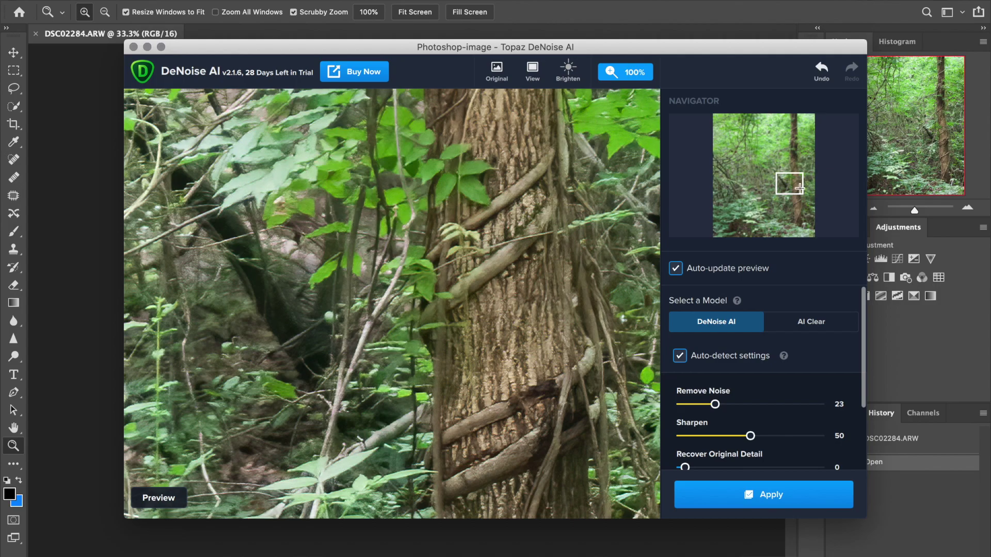
drag(790, 190, 793, 179)
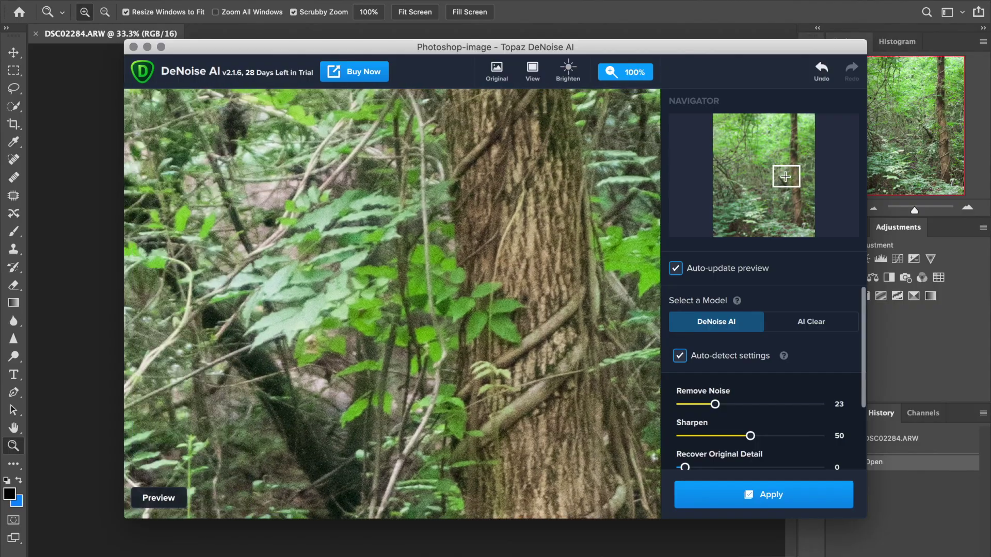
drag(785, 172, 769, 177)
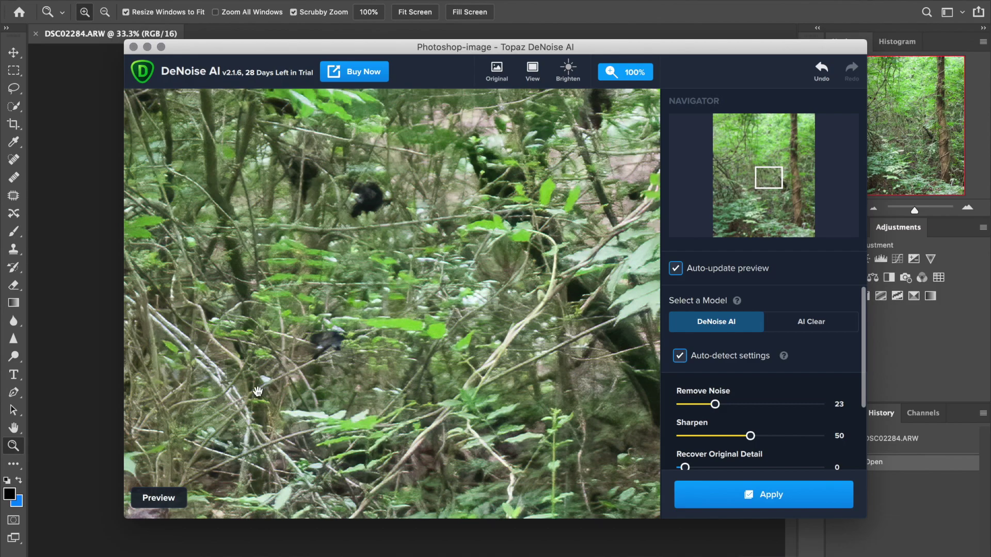
Turn off auto-detect settings, set Recover Original Detail to 20 and apply the noise reduction to the photo
scroll(809, 373, down, 3)
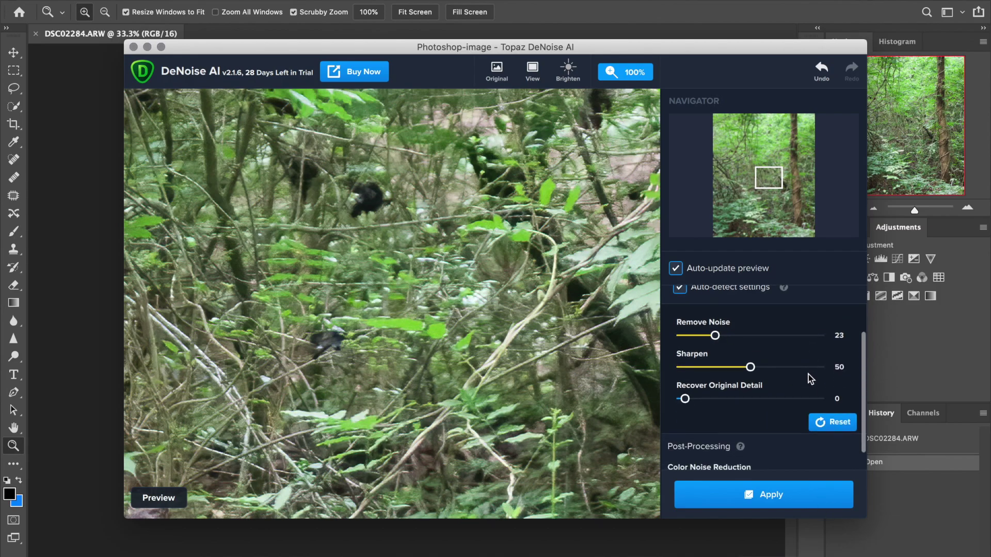
scroll(808, 374, up, 1)
click(687, 309)
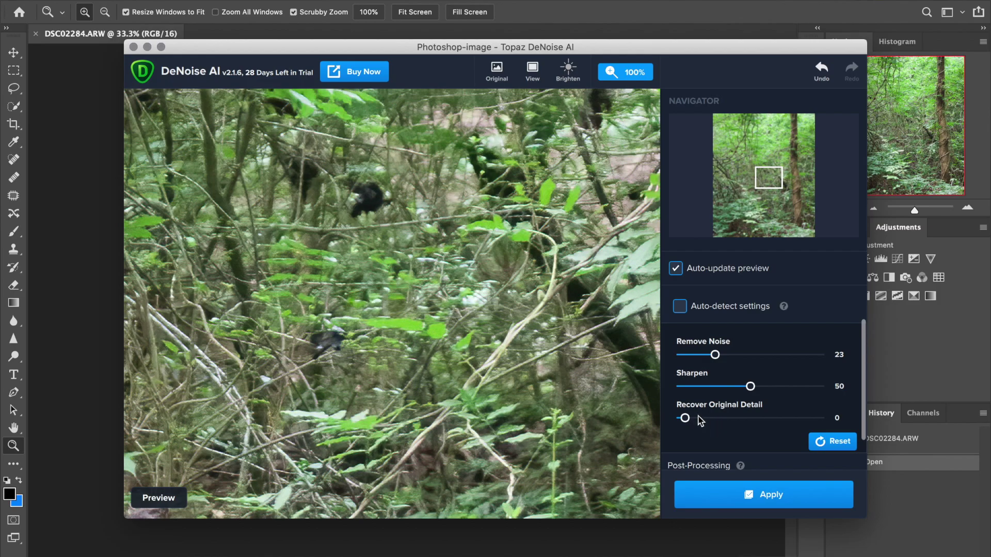
drag(687, 419, 713, 421)
scroll(767, 384, down, 2)
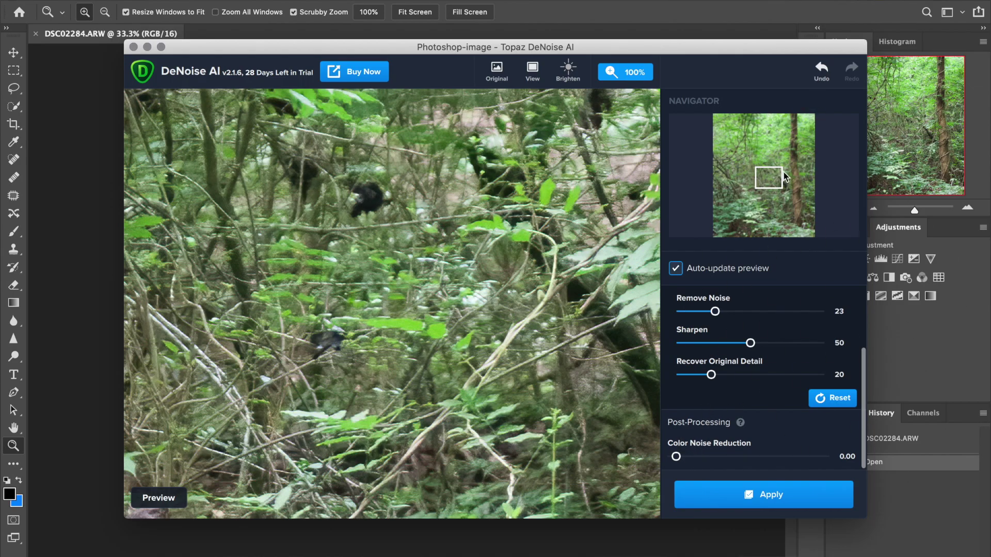
drag(784, 172, 791, 146)
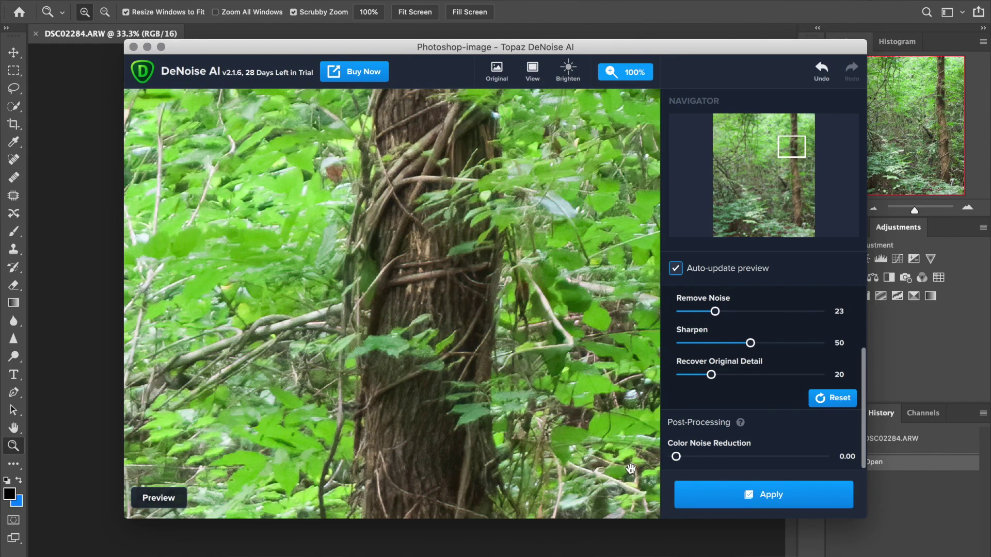
click(759, 500)
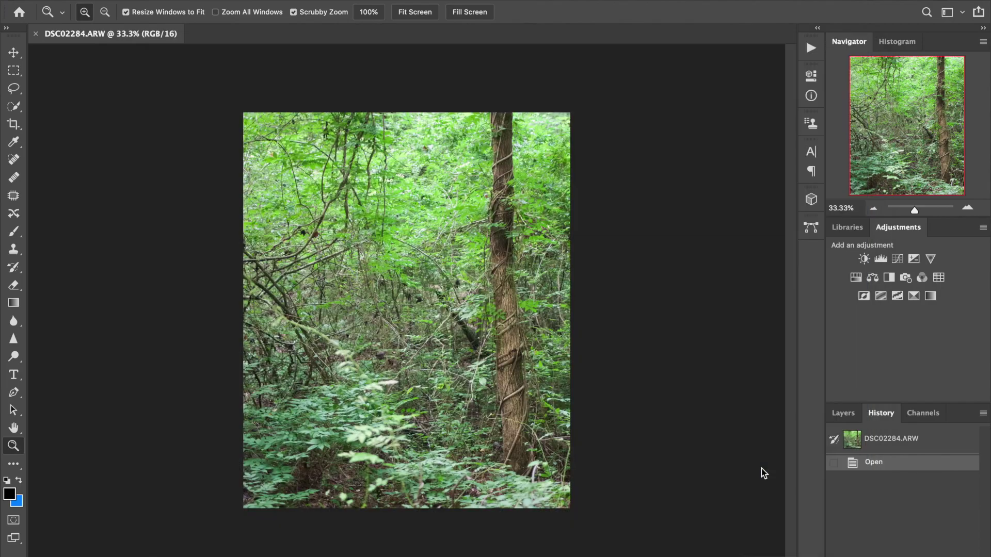
Compare the tree trunk at 100% and 200% zoom between the Open and Topaz DeNoise AI history states
click(378, 15)
mouse_move(920, 126)
mouse_down()
mouse_move(930, 136)
mouse_move(930, 125)
mouse_up()
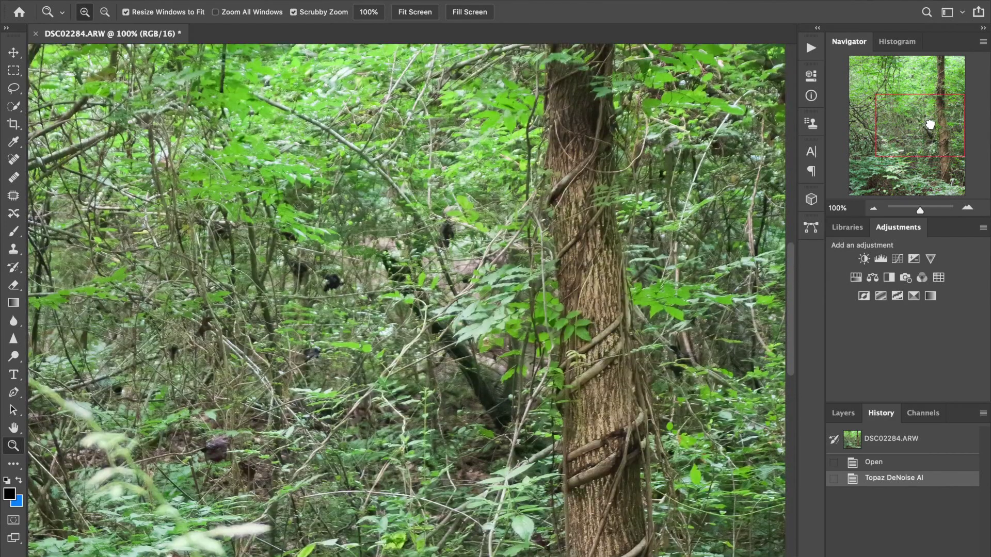
click(879, 463)
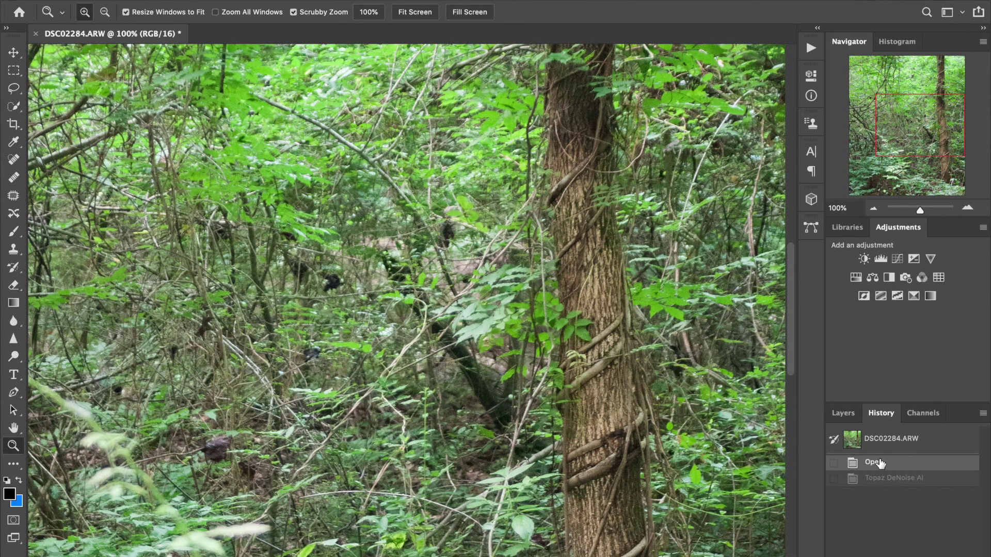
click(584, 218)
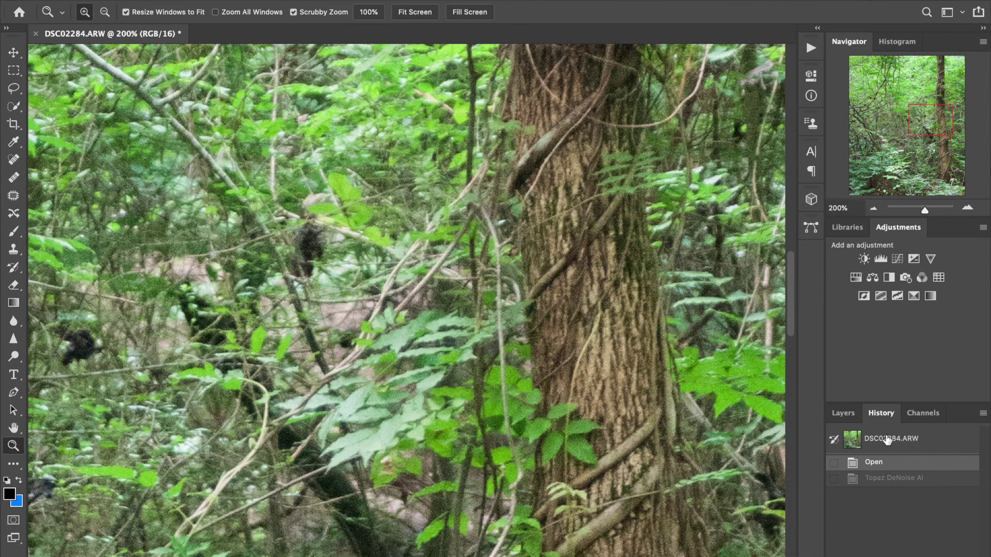
click(897, 480)
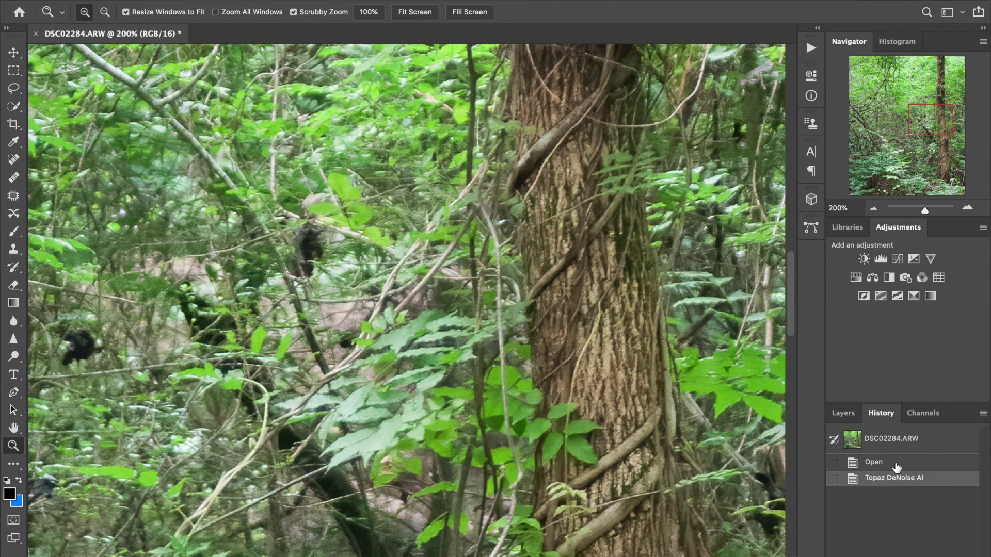
click(897, 464)
click(893, 481)
click(897, 466)
click(895, 480)
click(895, 472)
click(884, 480)
drag(906, 210, 915, 216)
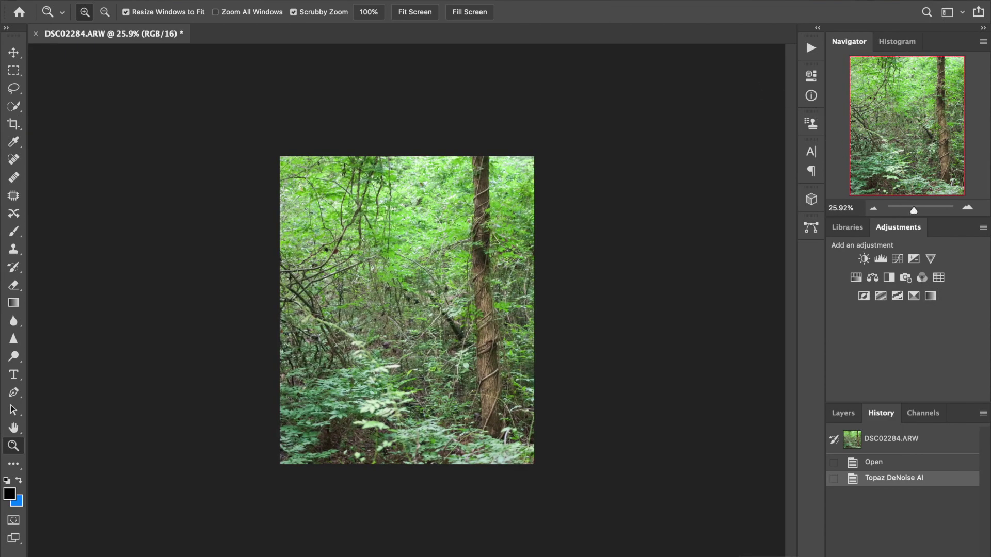
Save the denoised photo as a baseline JPEG at quality 10 in the denoise ai folder, adding a denoise suffix to its file name
click(105, 0)
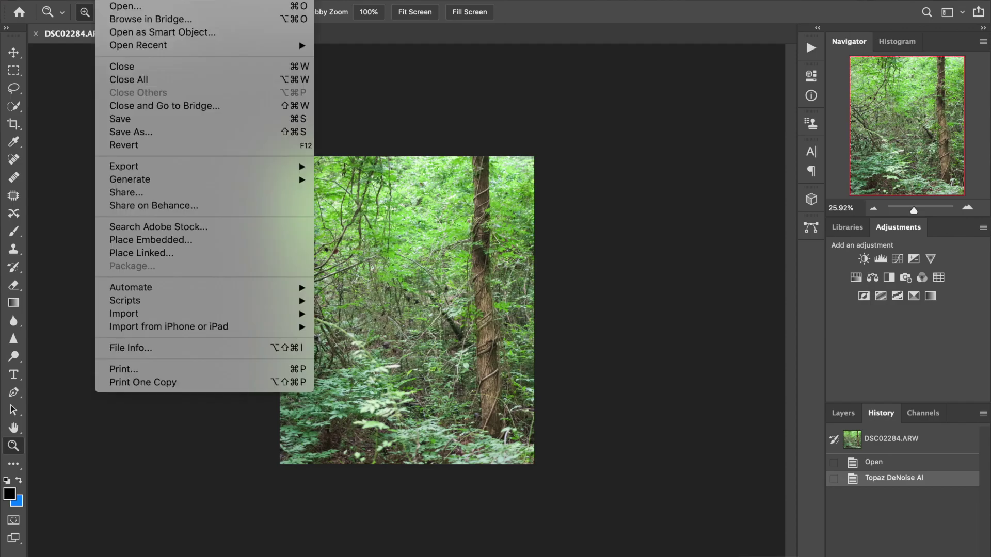
click(131, 134)
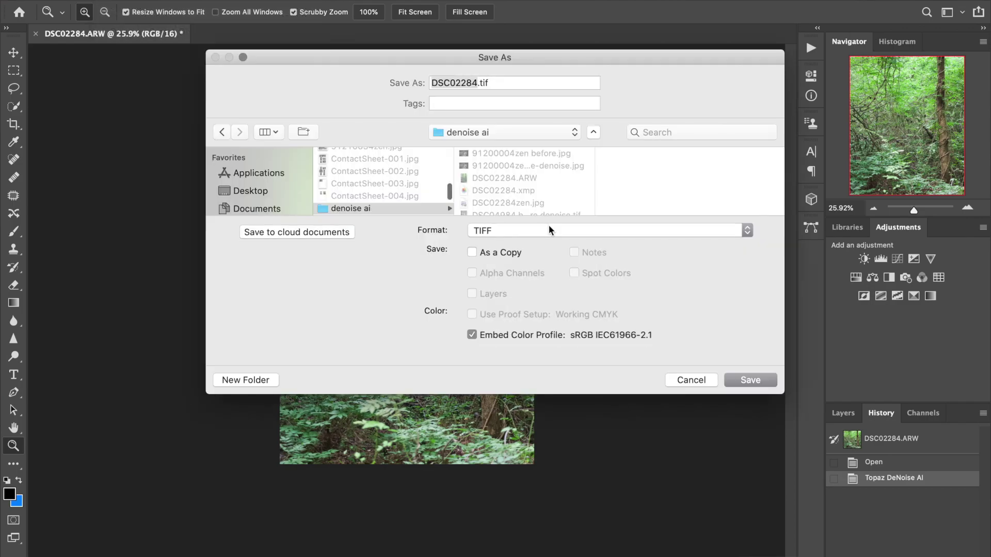
click(545, 233)
click(543, 132)
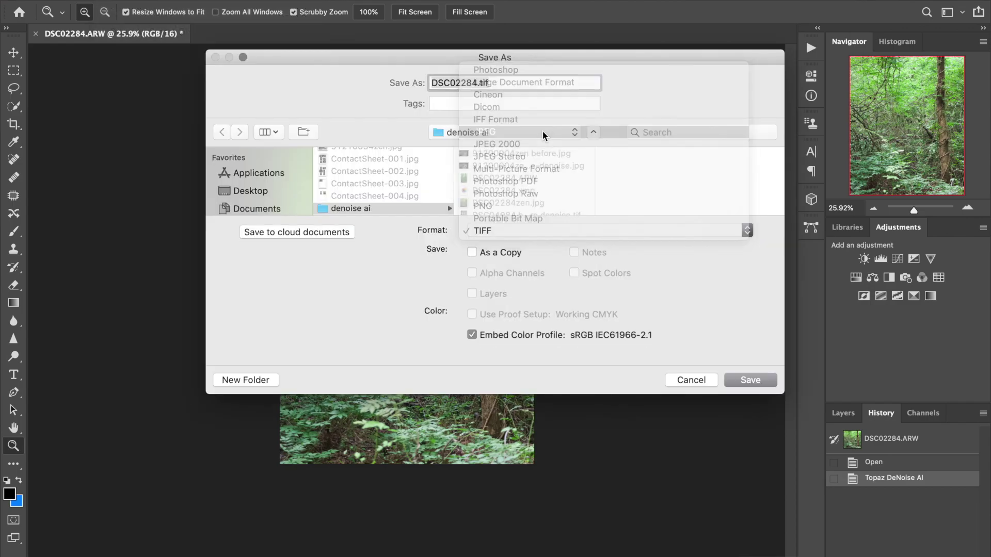
click(476, 84)
text(denoise ai)
key(Return)
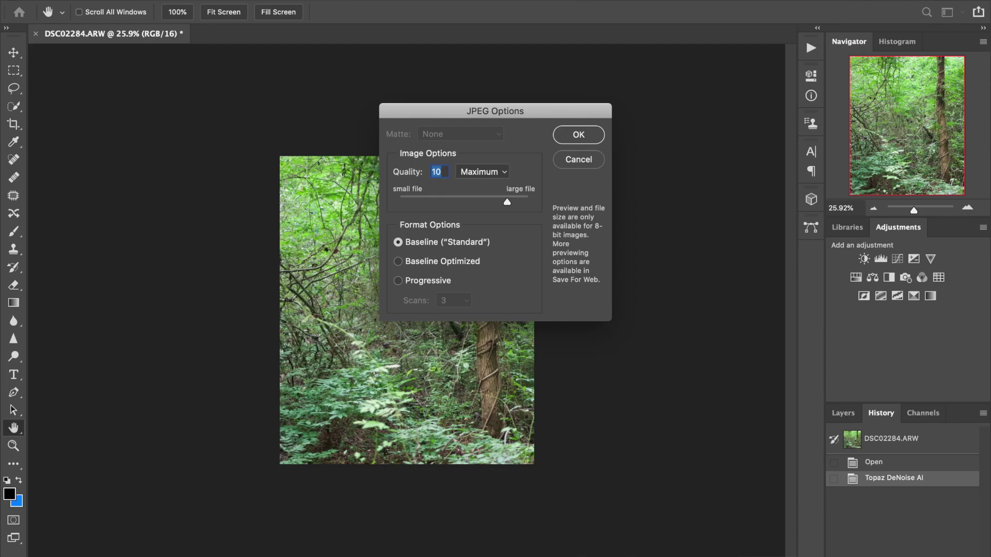
key(Return)
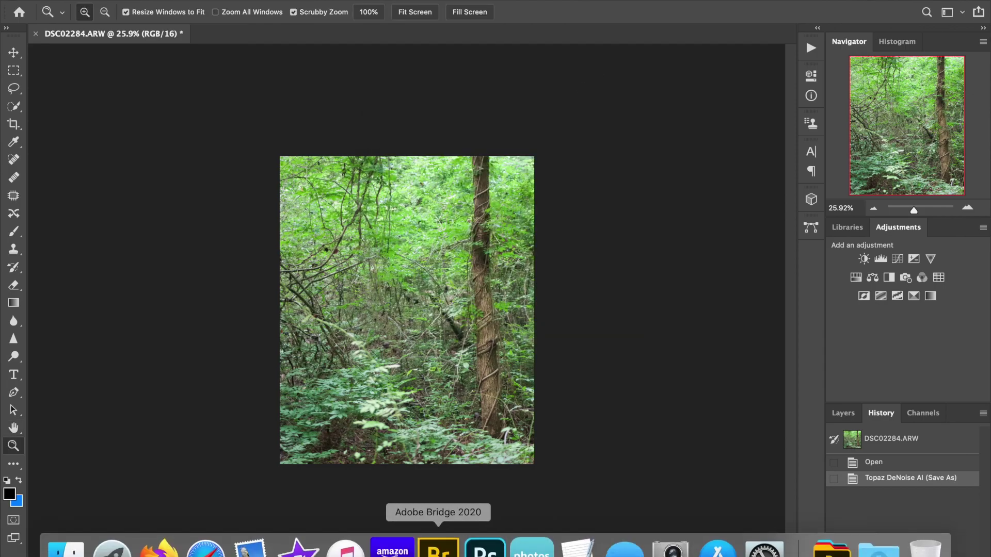
Switch to Adobe Bridge and examine DSC02284zen.jpg in full-screen preview, zoomed in on the tree trunk
click(438, 550)
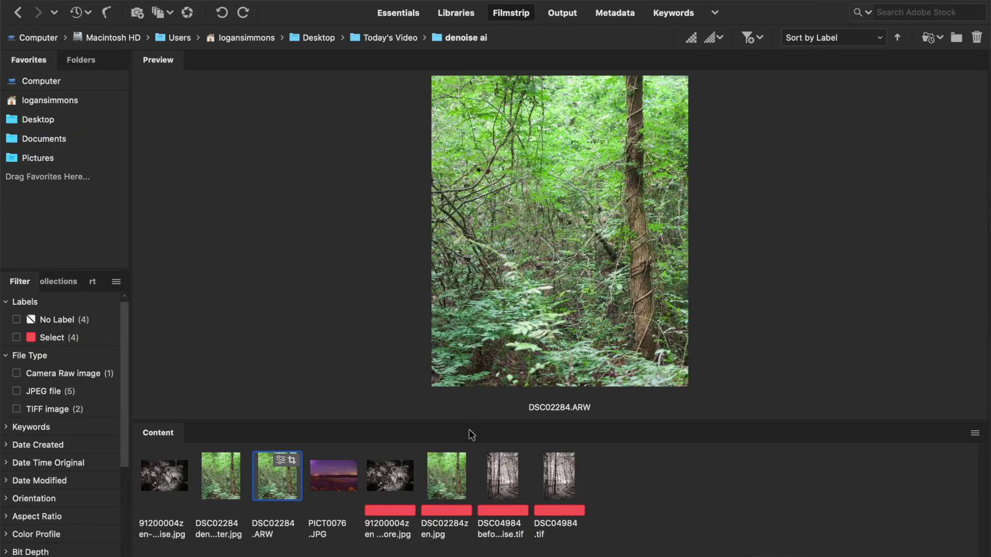
click(457, 473)
key(space)
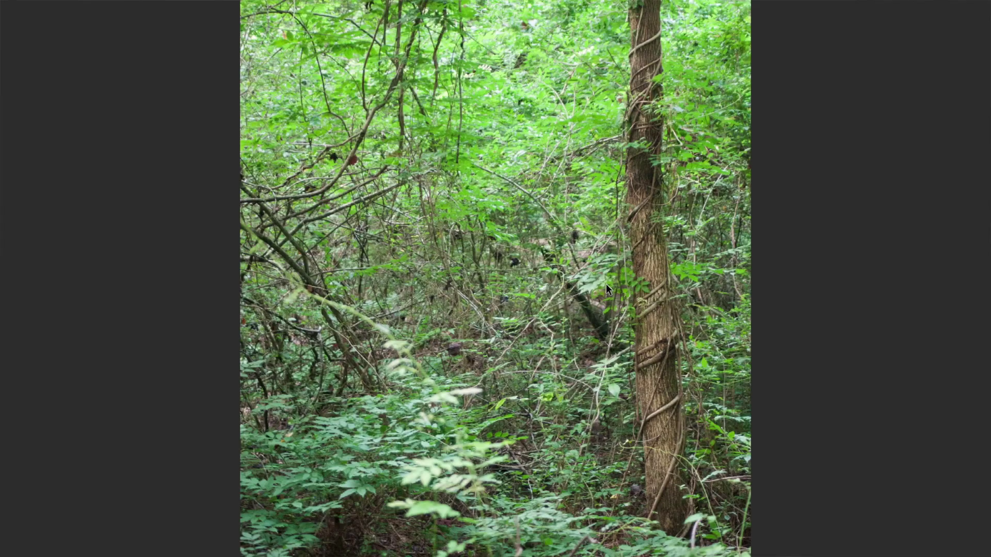
scroll(666, 281, up, 2)
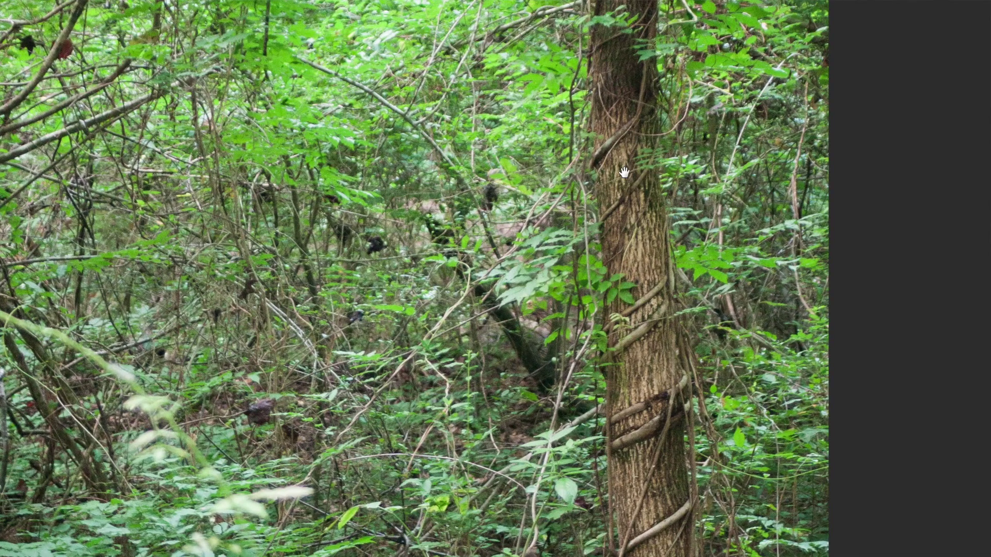
drag(624, 172, 622, 192)
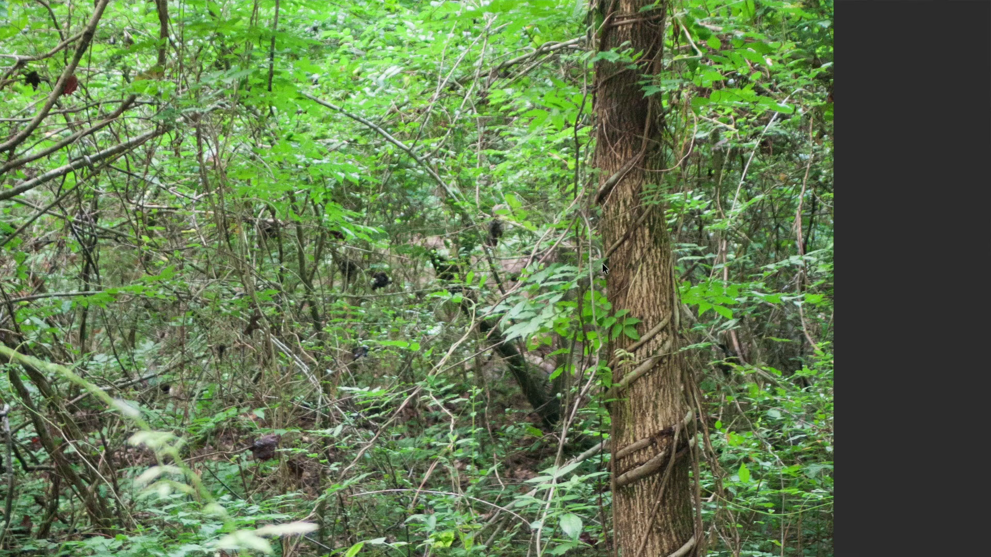
key(space)
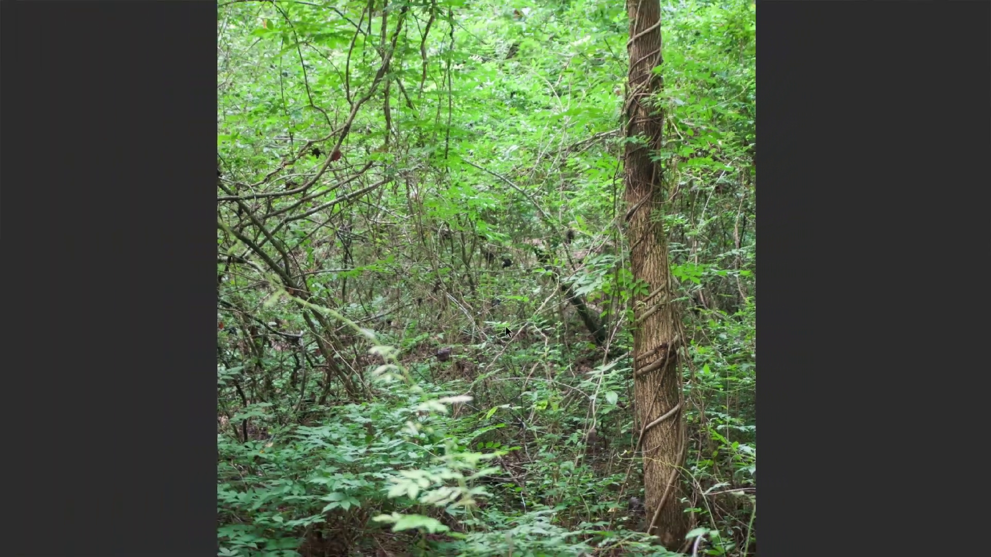
Magnify the vine-wrapped trunk with the loupe and compare DSC02284zen.jpg with the newly saved denoised JPEG
click(568, 250)
drag(661, 153, 701, 167)
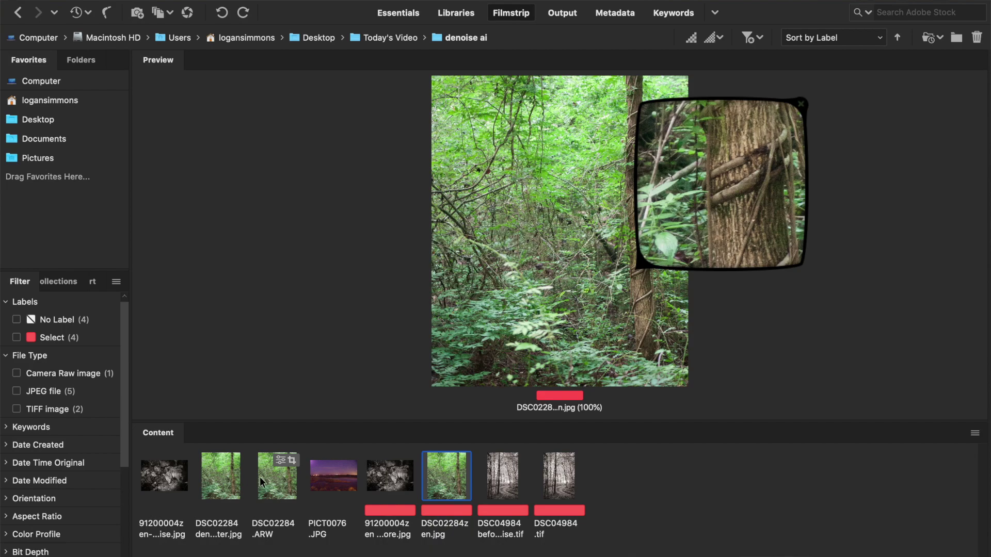
click(225, 482)
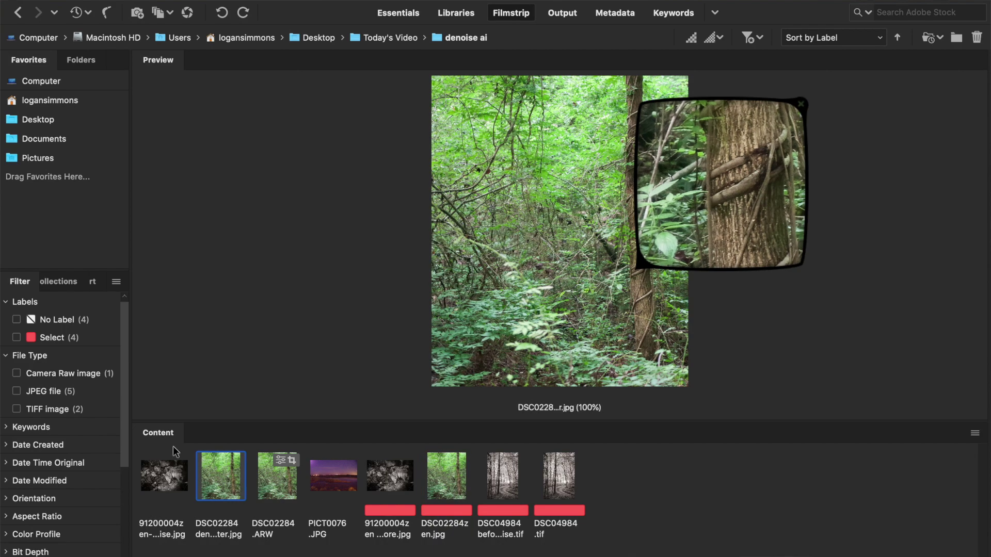
click(436, 473)
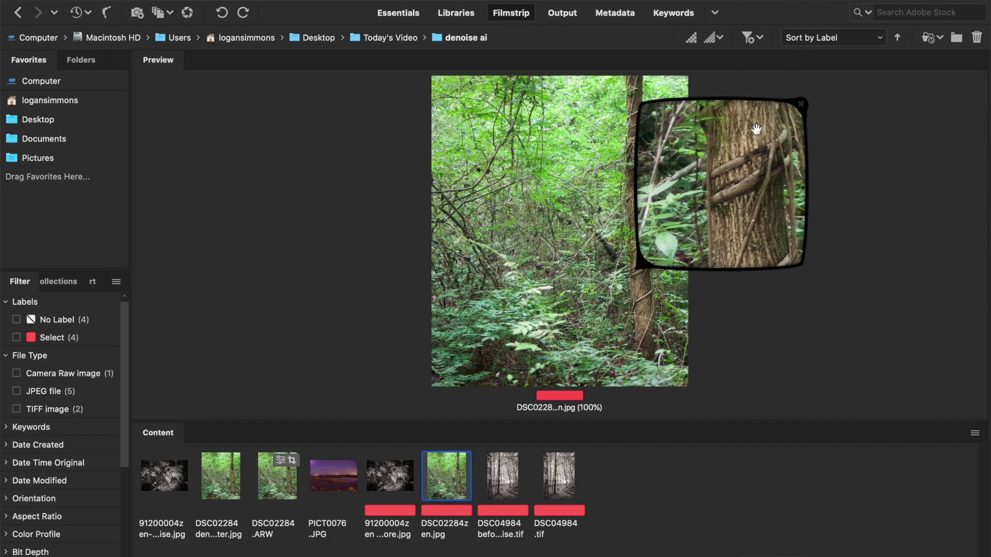
click(229, 481)
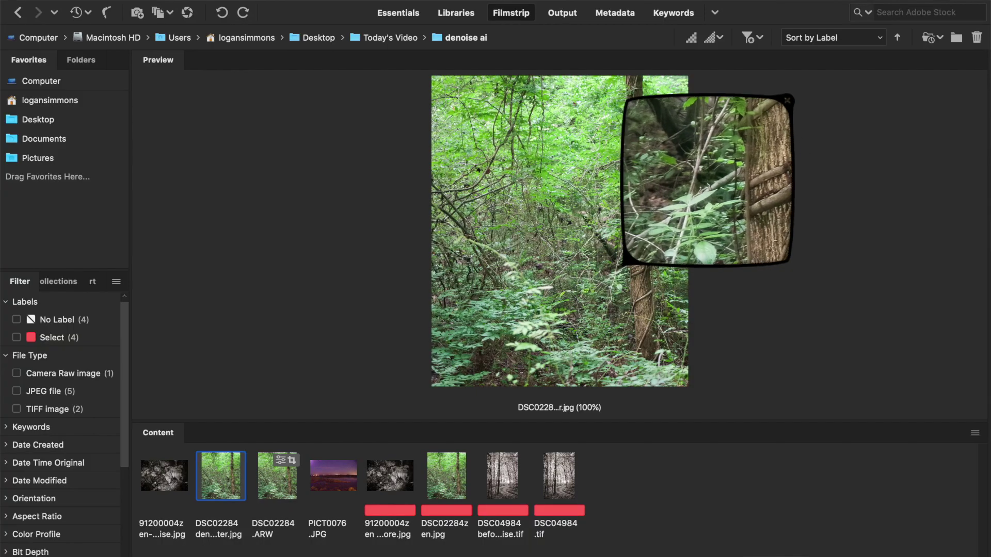
Move the loupe to the branches and undergrowth beside the trunk and compare the same two JPEG versions there
drag(707, 181, 678, 169)
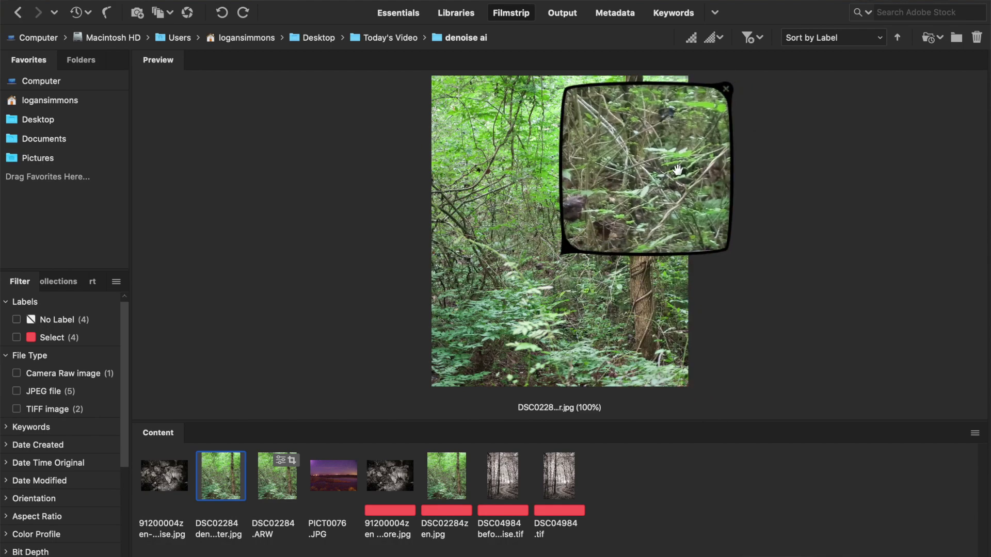
click(442, 476)
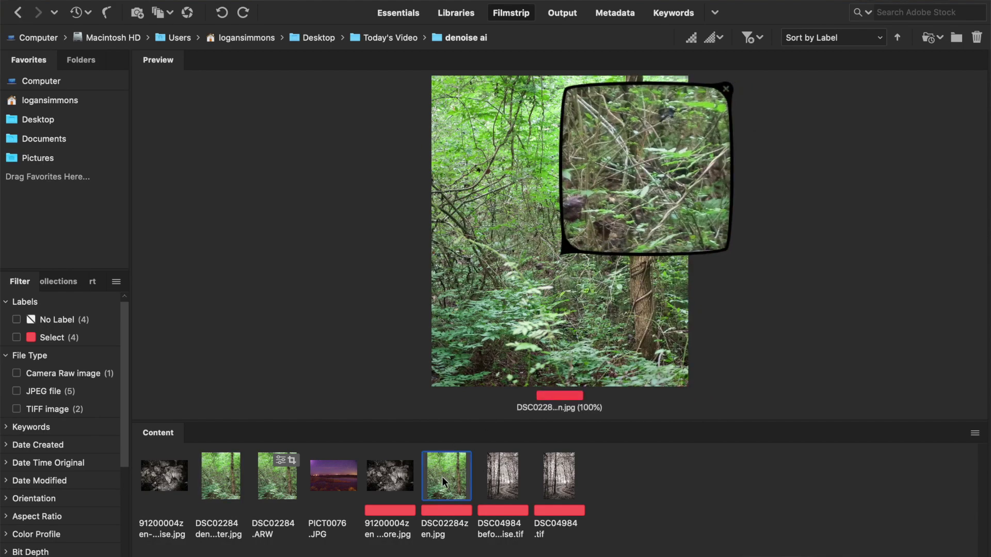
click(221, 483)
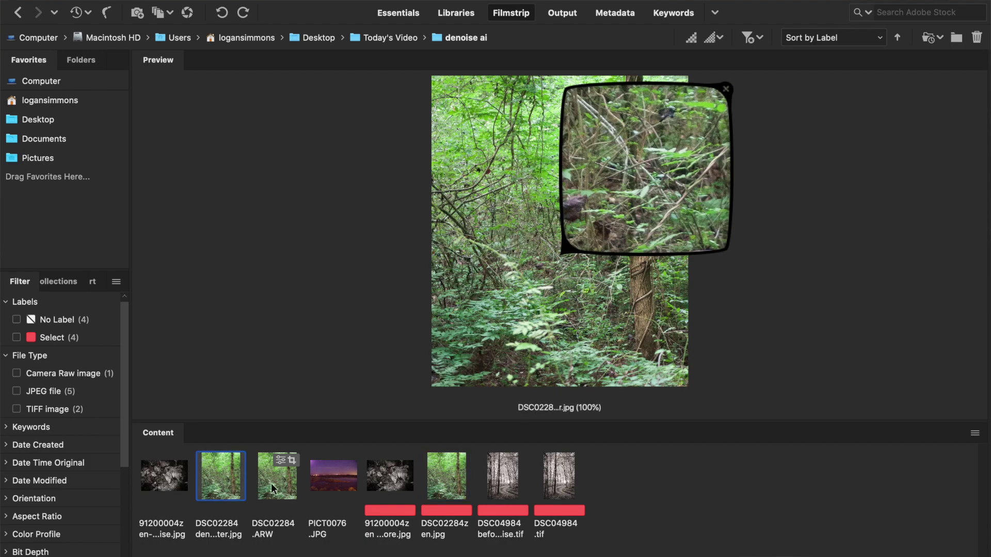
Compare DSC02284zen.jpg with the denoised JPEG once more at the same loupe position over the undergrowth
click(458, 486)
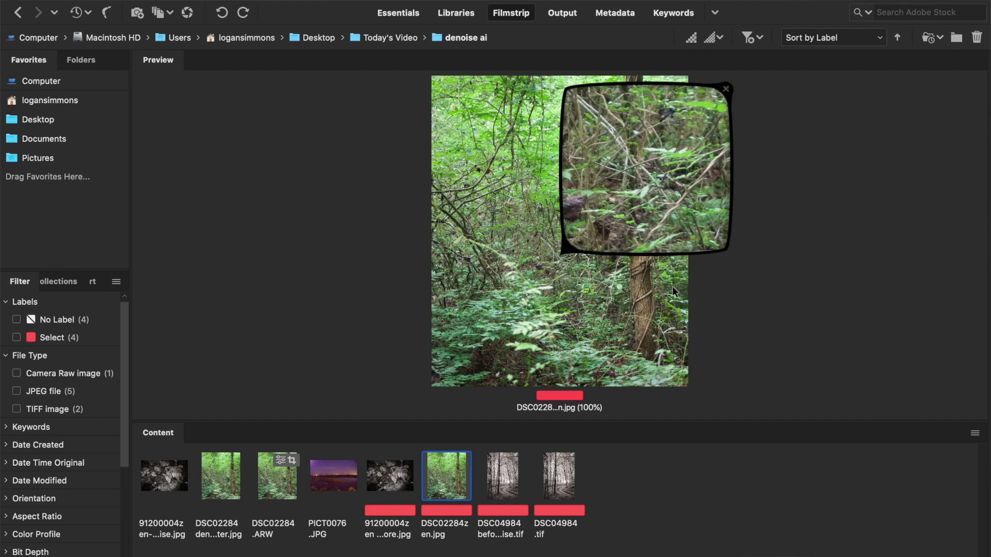
click(222, 494)
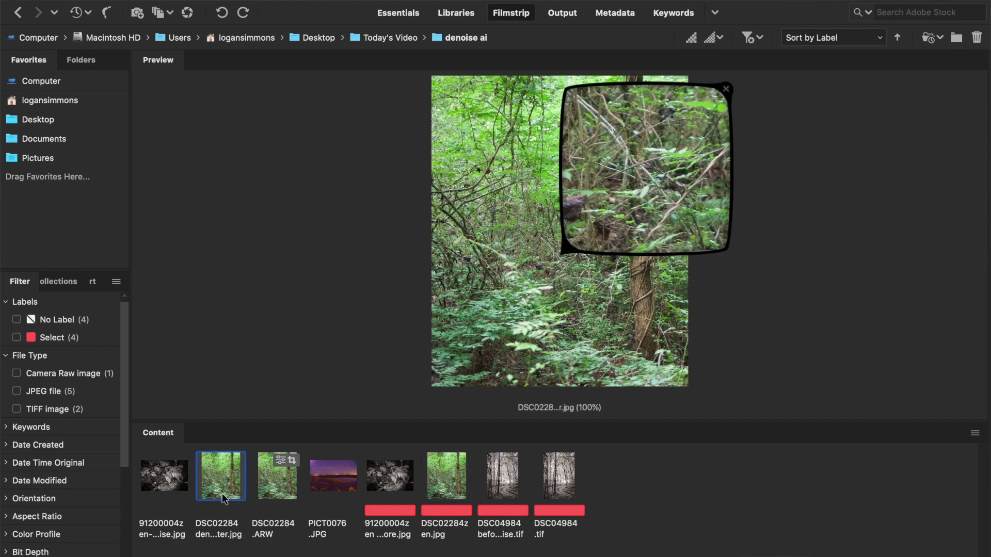
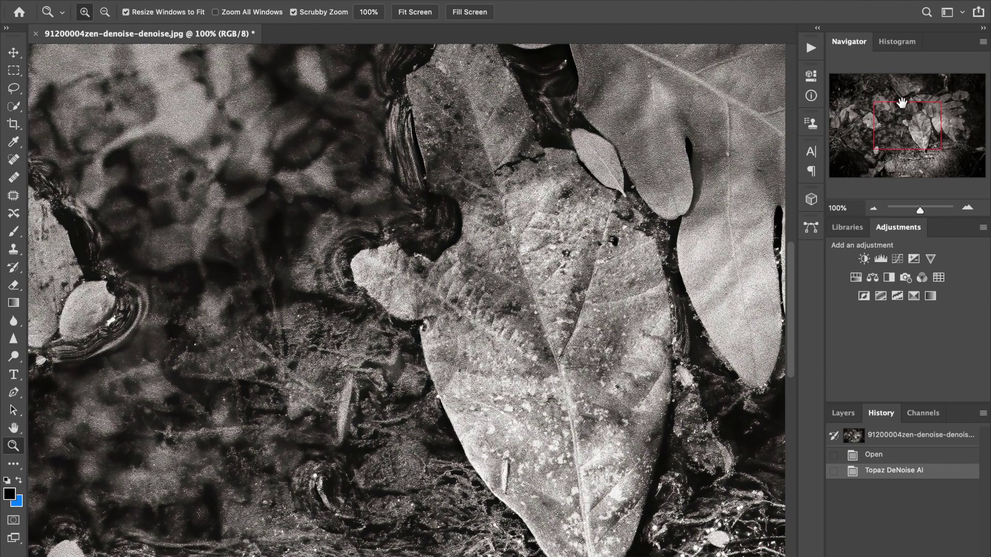
Compare the opened and Topaz DeNoise AI history states of the black-and-white leaf photo around the large oak leaf
drag(899, 125, 923, 121)
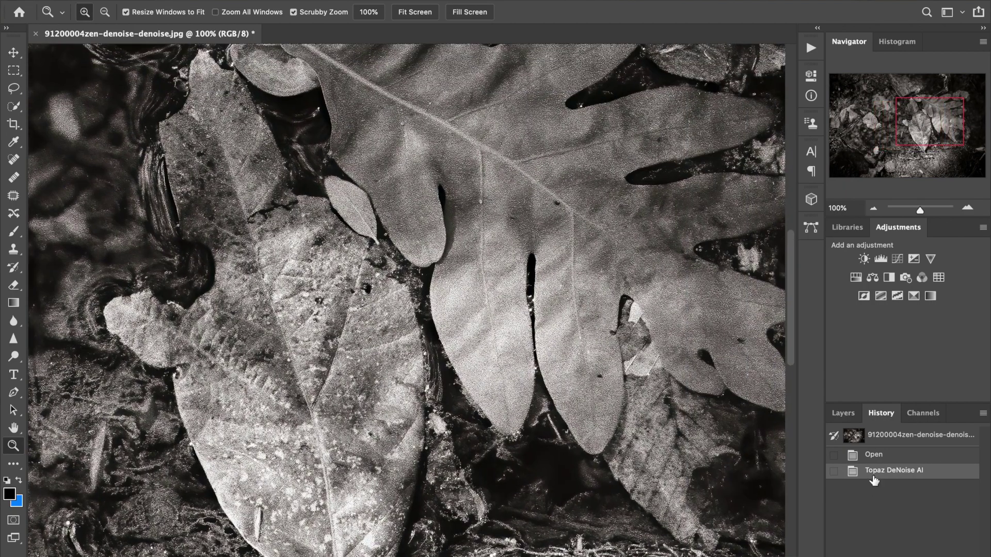
click(872, 455)
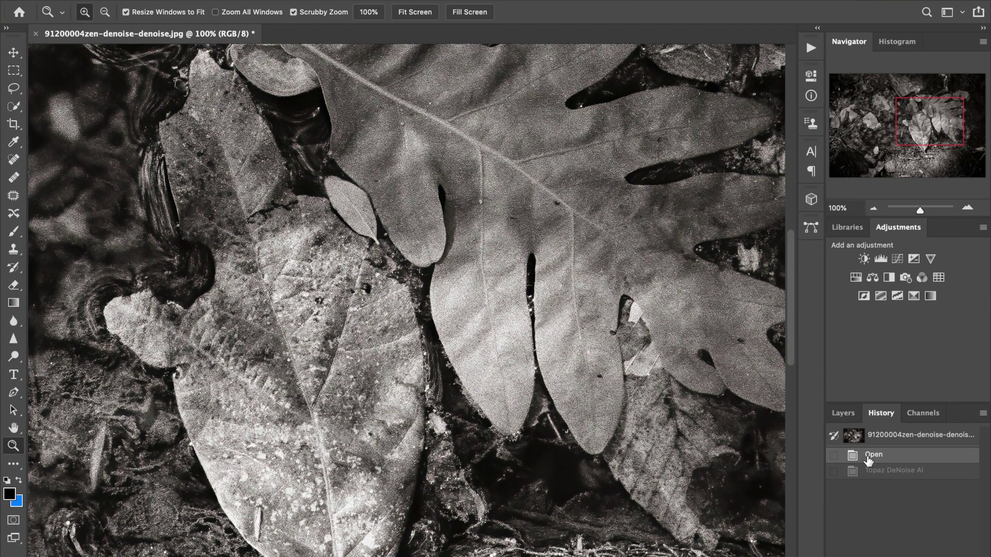
click(889, 480)
click(886, 456)
click(879, 474)
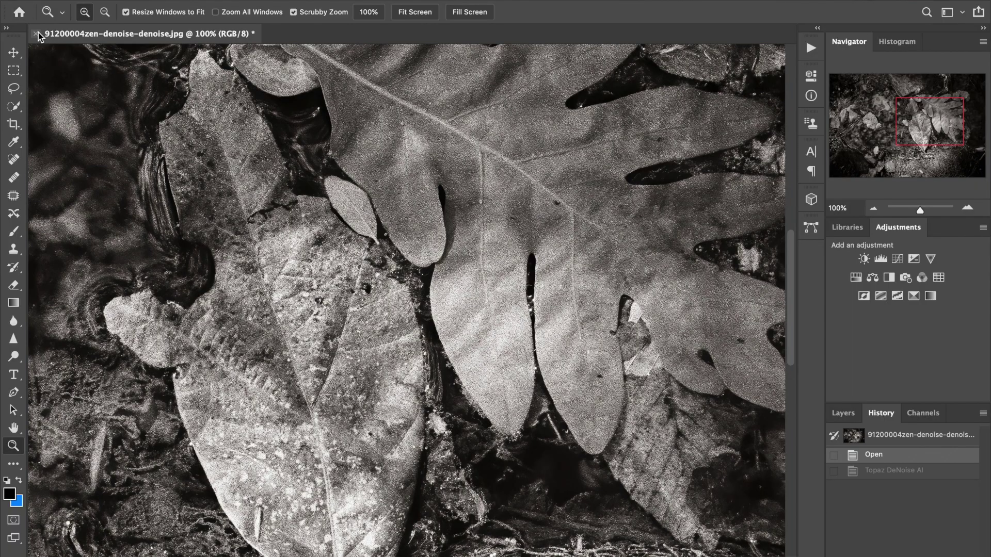
Close the black-and-white leaf photo and open PICT0076.JPG from Bridge in Photoshop
click(38, 34)
click(464, 193)
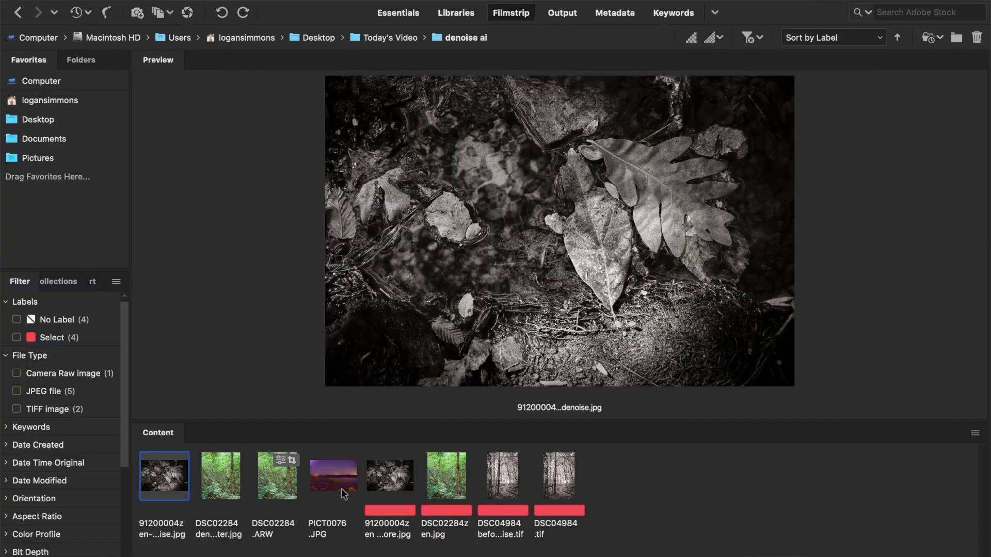
double_click(336, 491)
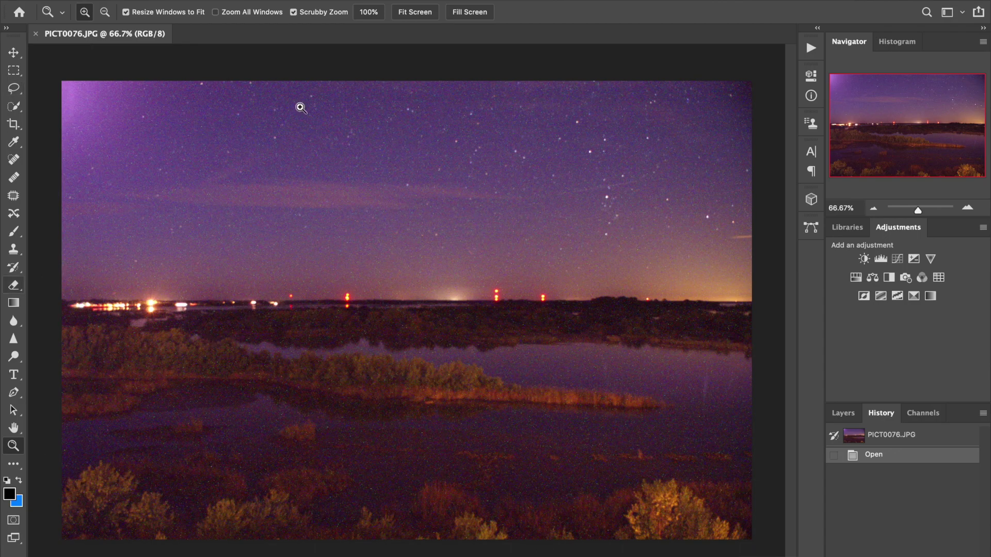
Start the Topaz DeNoise AI filter on the night landscape and enable auto-detect settings
click(318, 1)
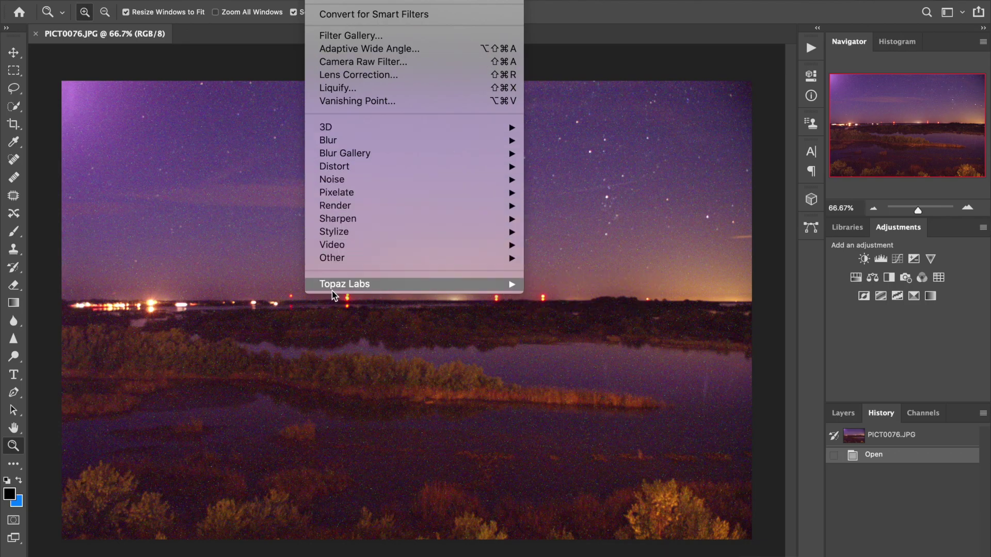
mouse_move(335, 290)
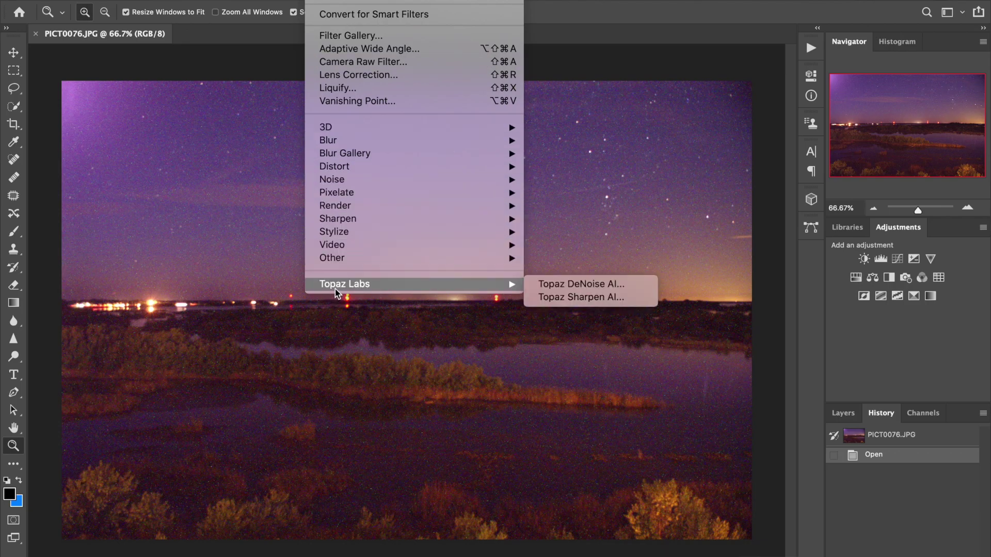
click(568, 288)
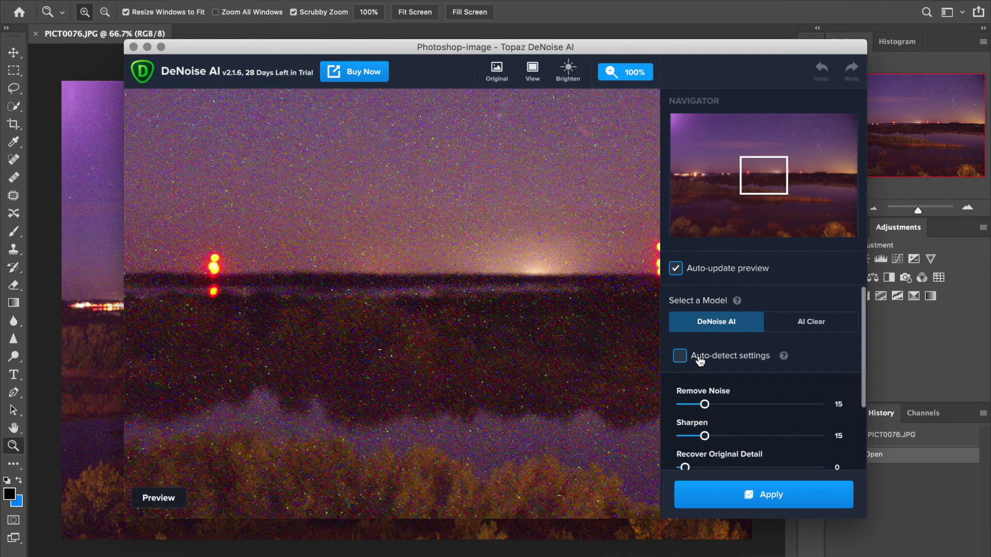
click(701, 360)
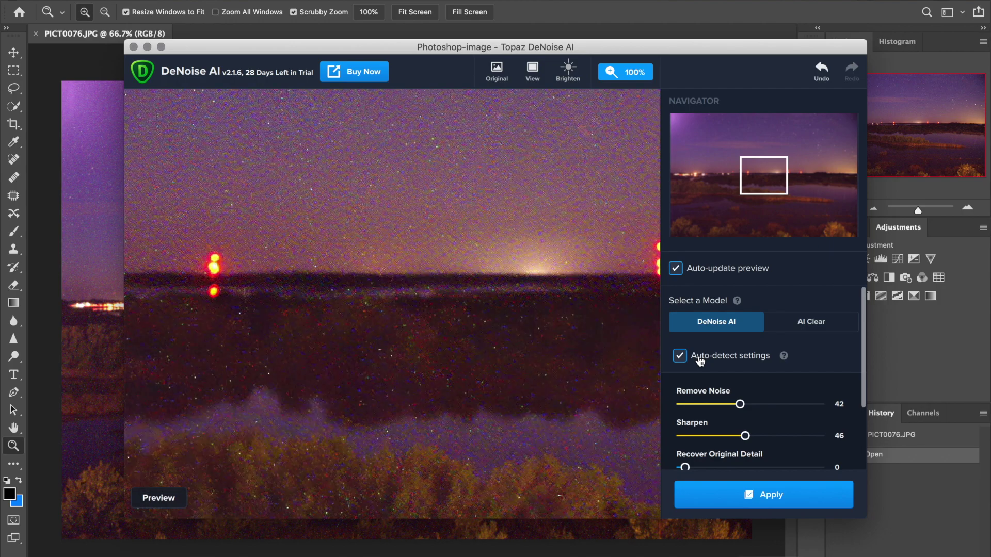
Set Color Noise Reduction to 0.30, judging its effect on the shoreline trees in the preview
click(769, 190)
drag(768, 190, 770, 195)
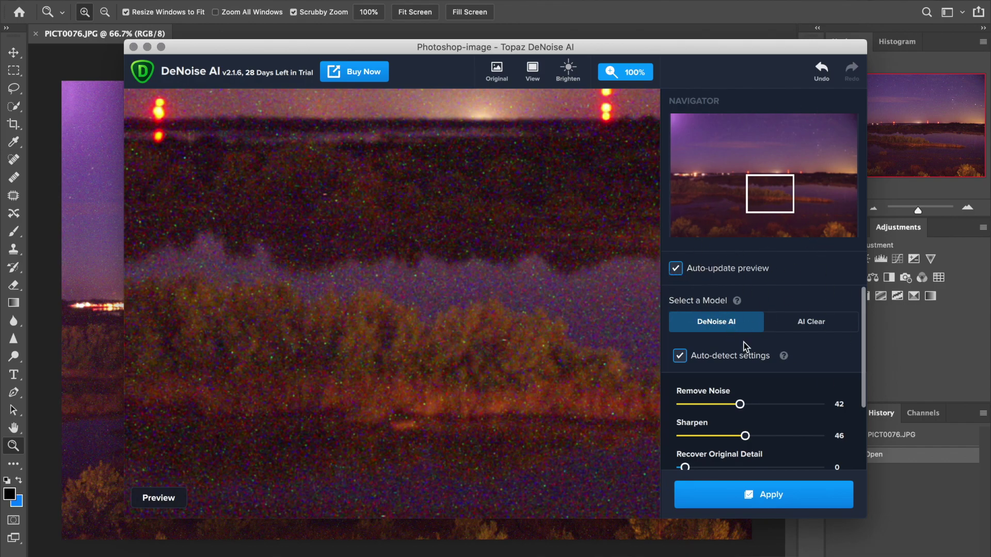
scroll(759, 382, down, 4)
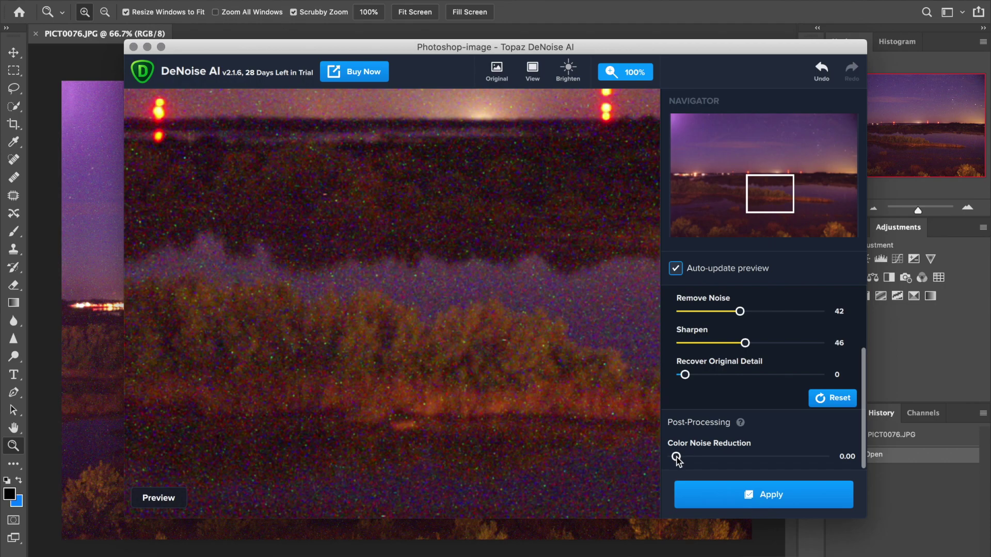
drag(676, 457, 711, 459)
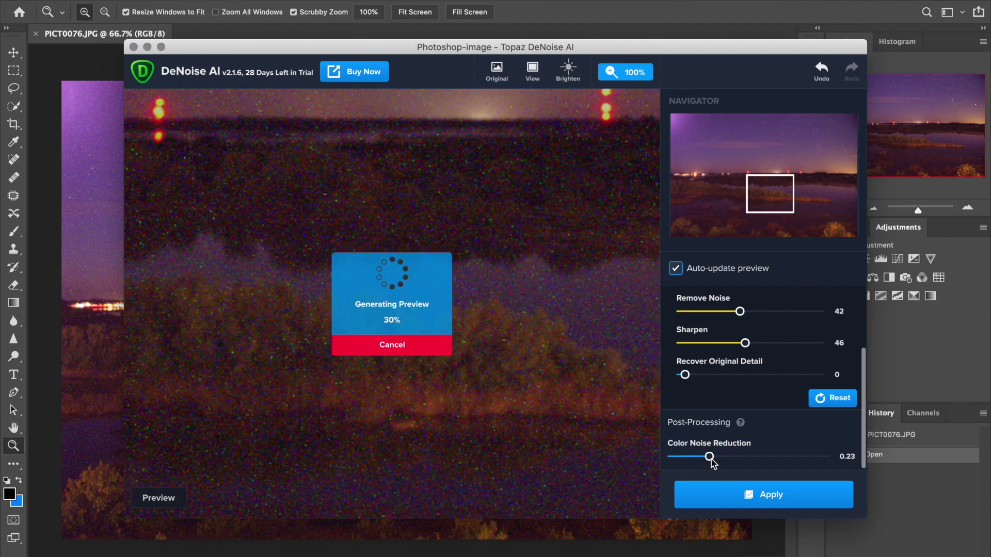
drag(711, 460, 718, 464)
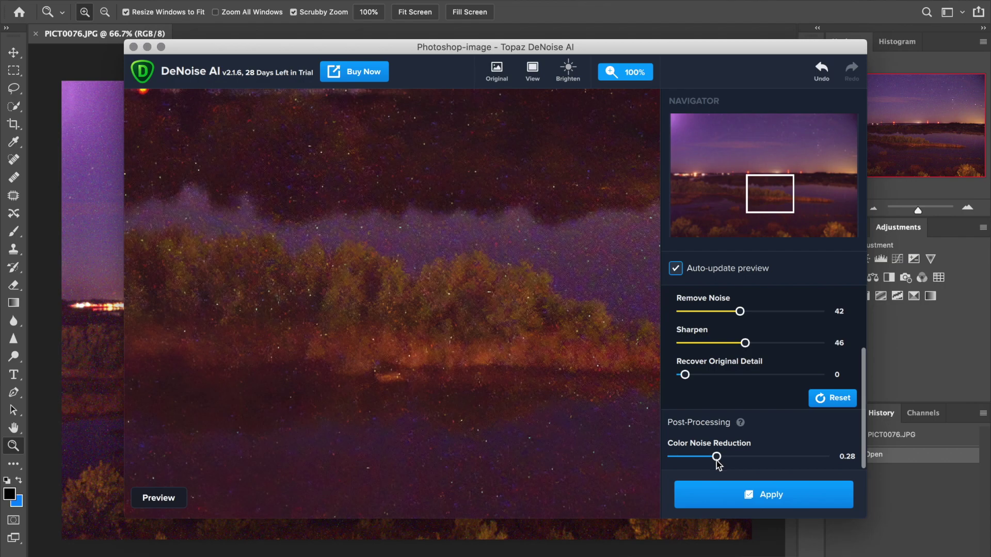
drag(718, 465, 722, 467)
Check the noise preview at the horizon and the foreground bushes, and apply the DeNoise AI settings to the photo
drag(761, 185, 766, 181)
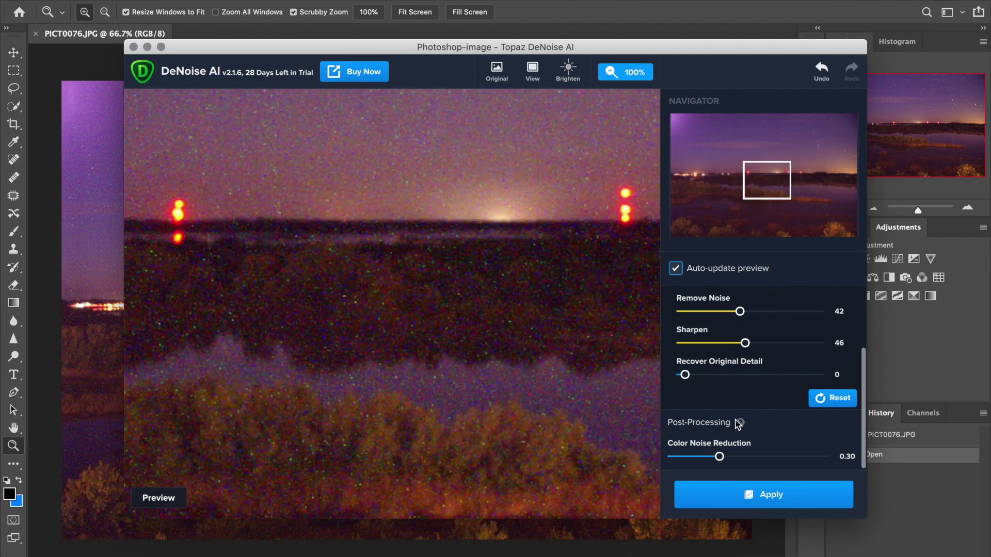
drag(753, 181, 737, 215)
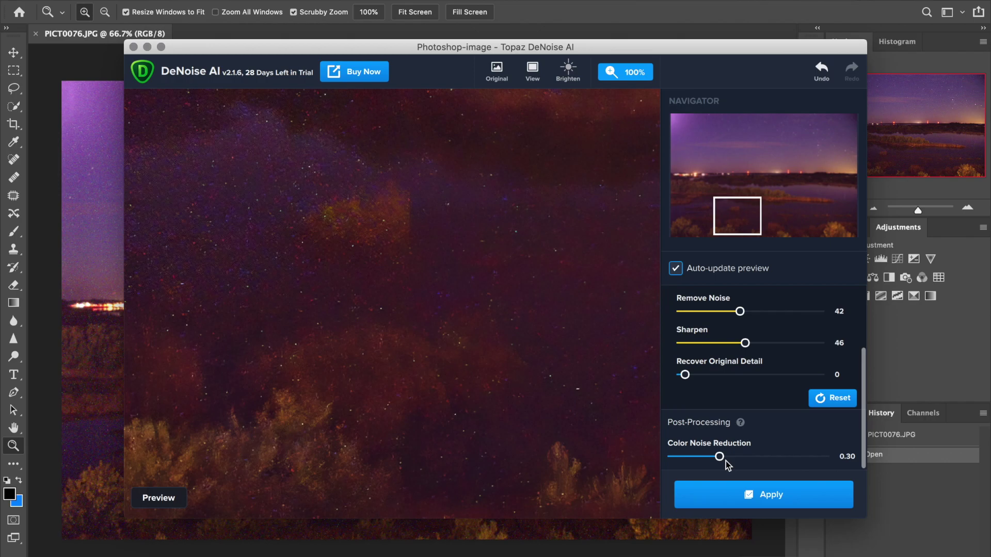
scroll(767, 366, up, 3)
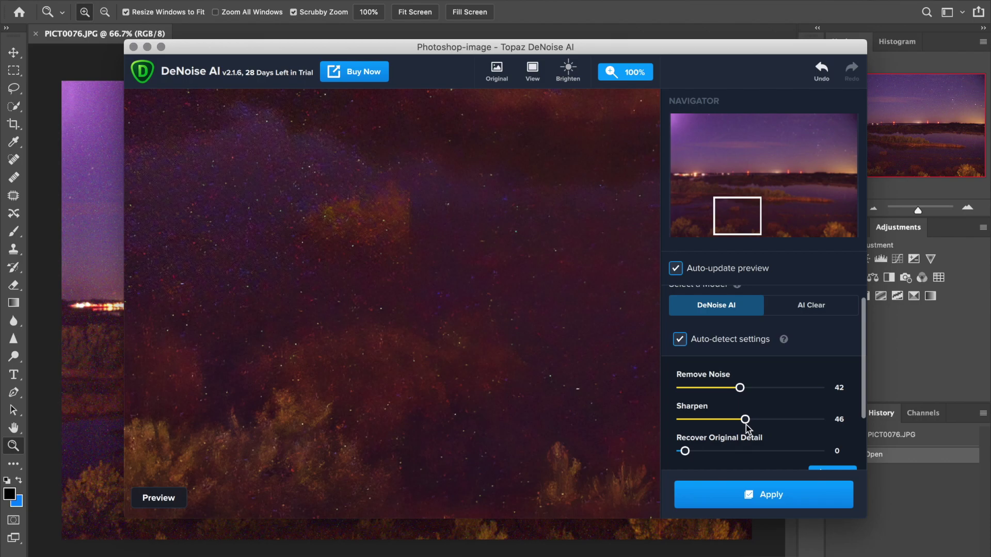
scroll(756, 405, up, 1)
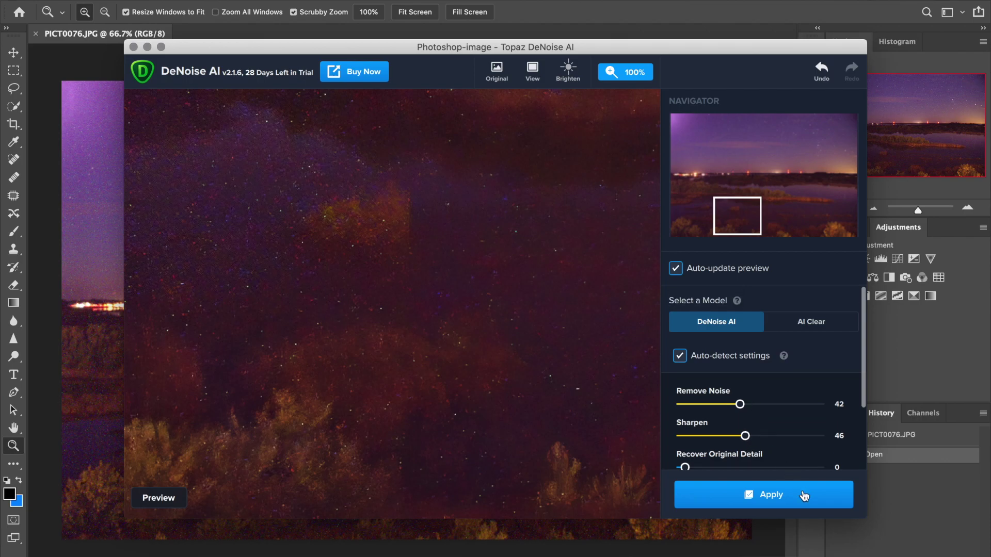
click(784, 498)
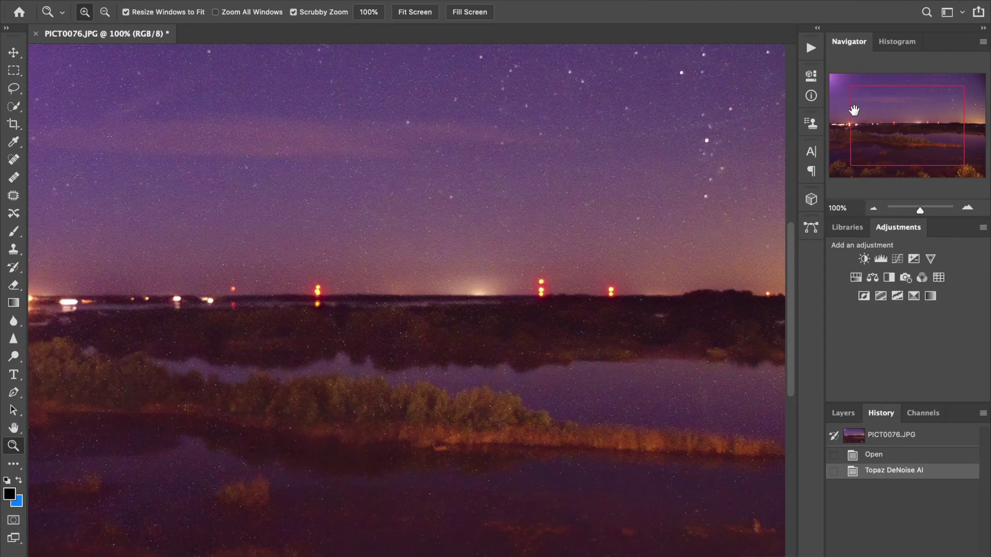
Examine the denoised sky and the whole photo, comparing the opened and Topaz DeNoise AI history states
drag(854, 110, 914, 101)
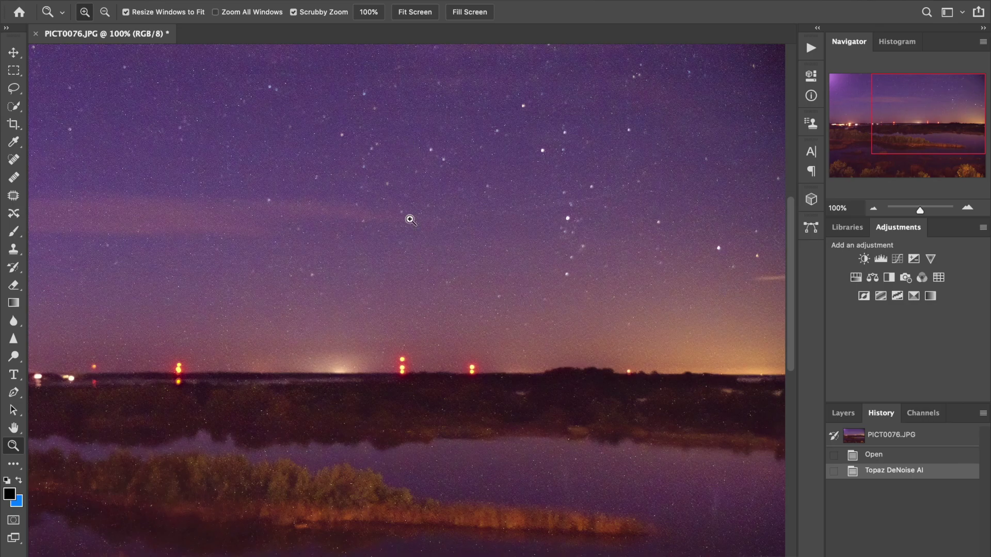
drag(912, 210, 918, 216)
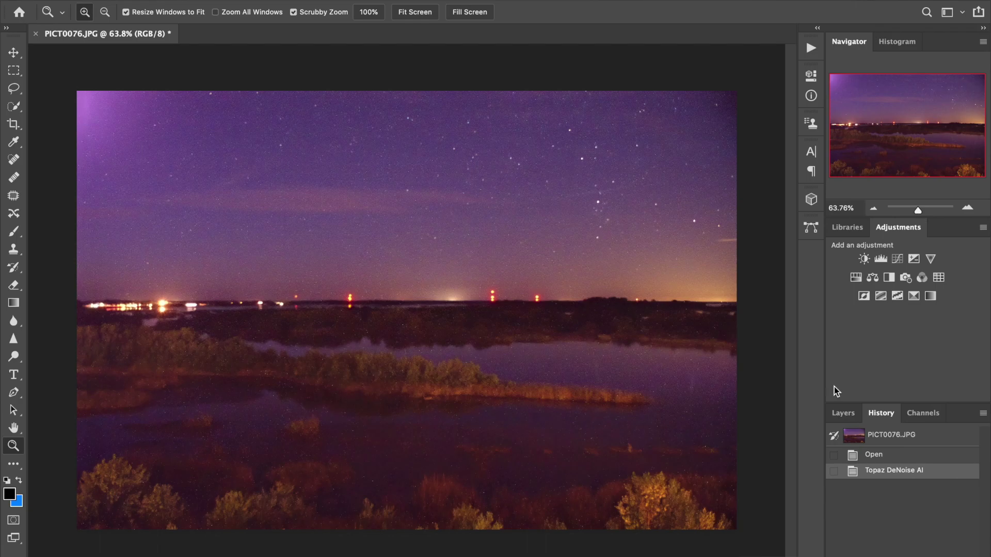
click(891, 457)
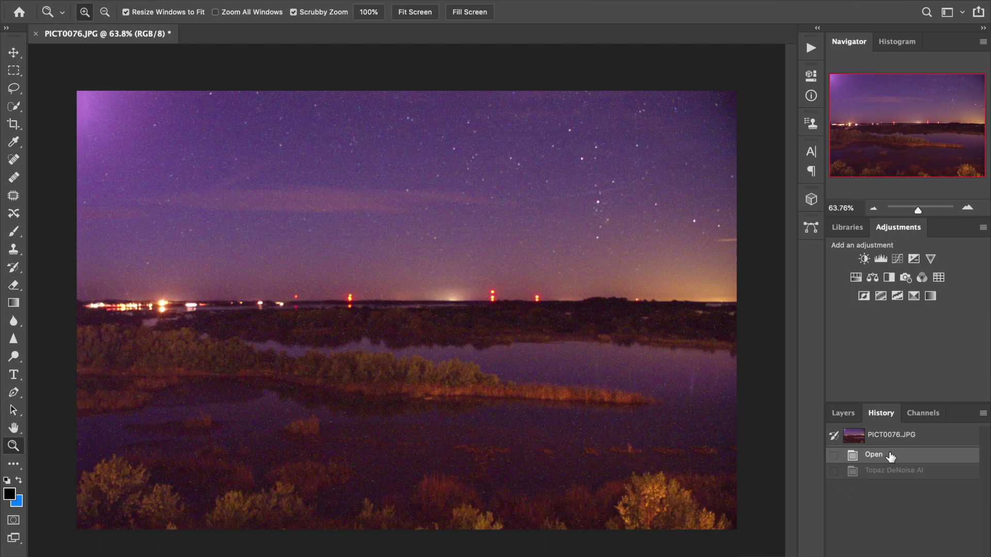
click(894, 470)
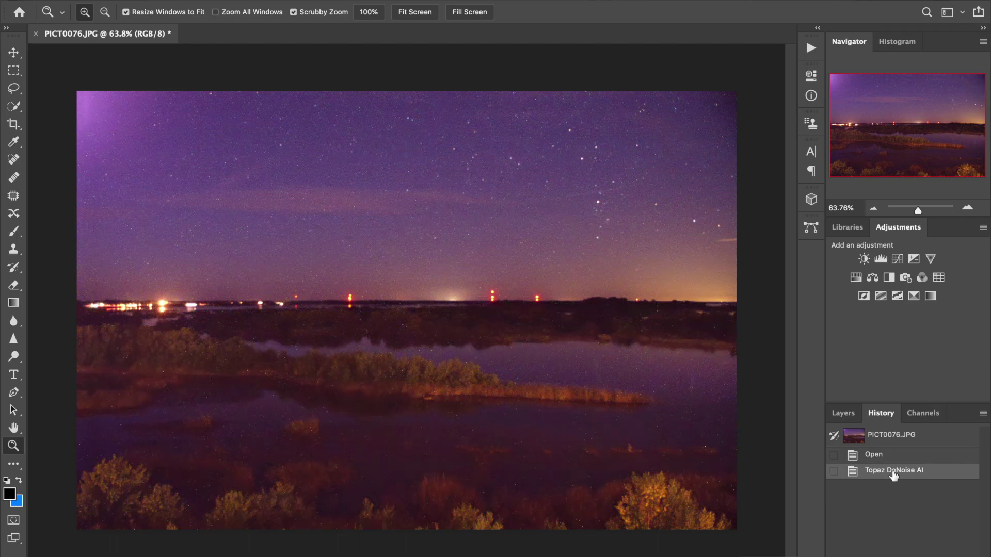
Resize the denoised photo to a height of 4 inches at a resolution of 300 pixels per inch
click(163, 0)
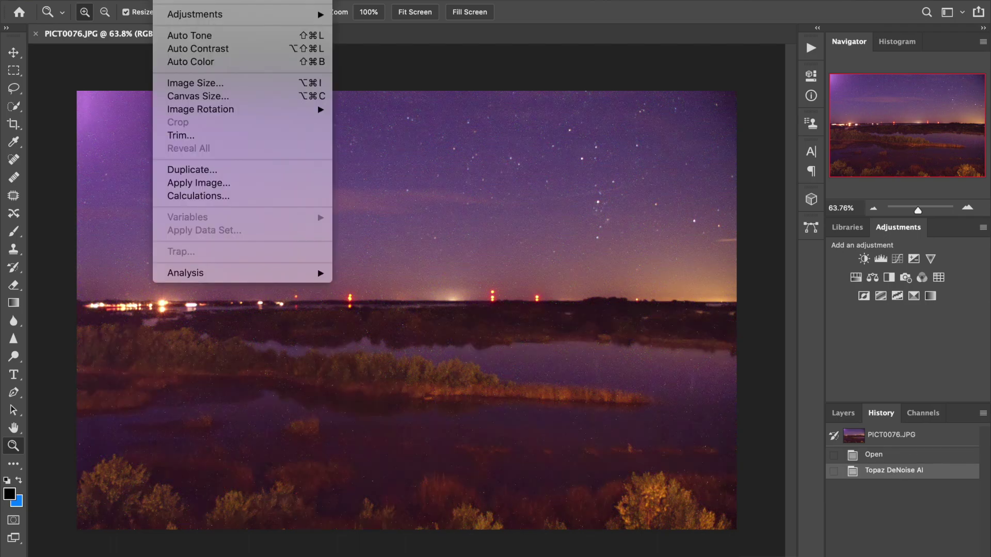
click(202, 85)
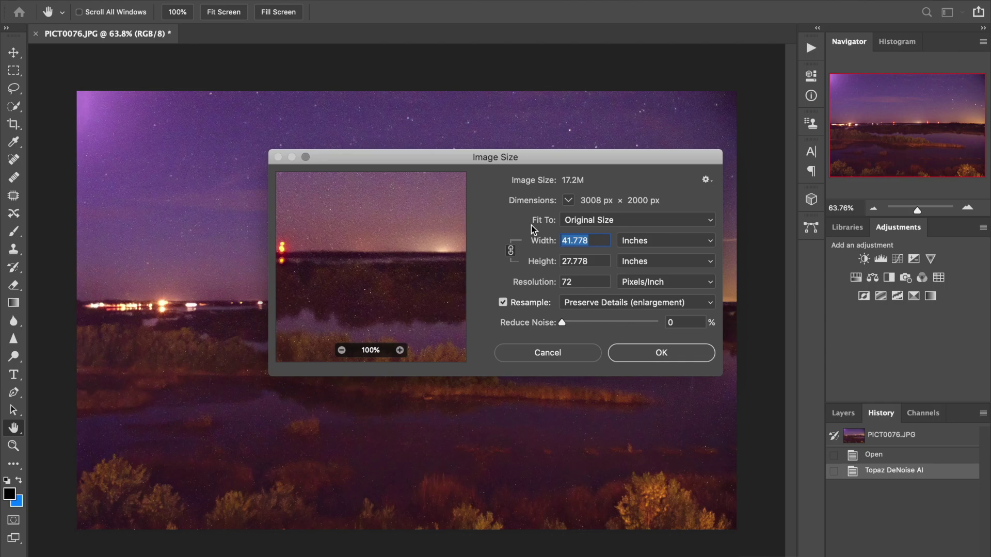
double_click(578, 285)
text(300)
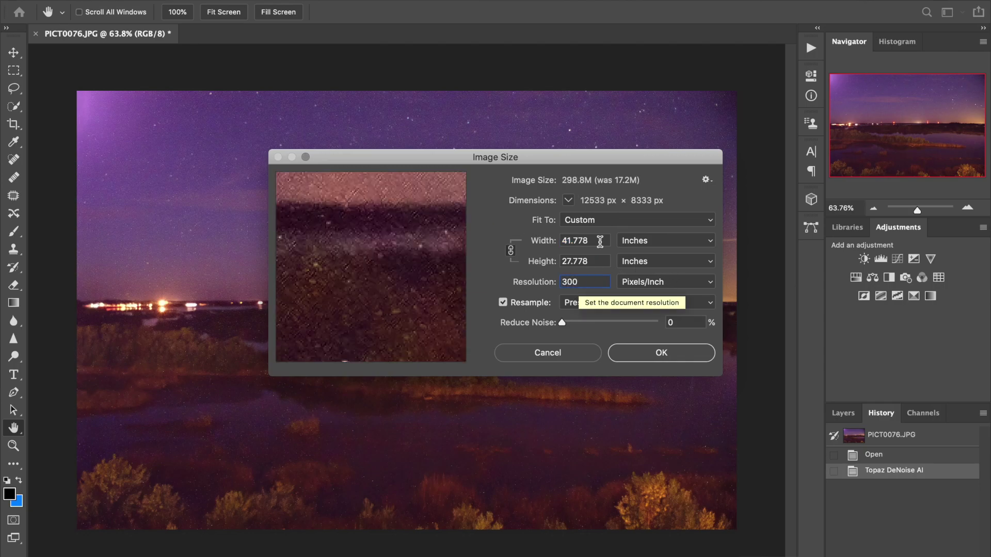
double_click(594, 257)
text(4)
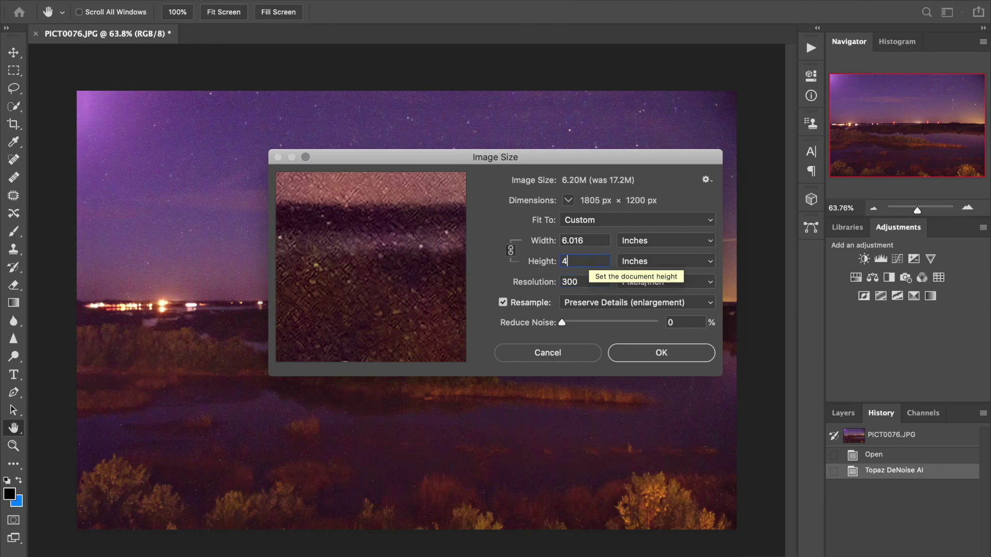
click(649, 361)
key(z)
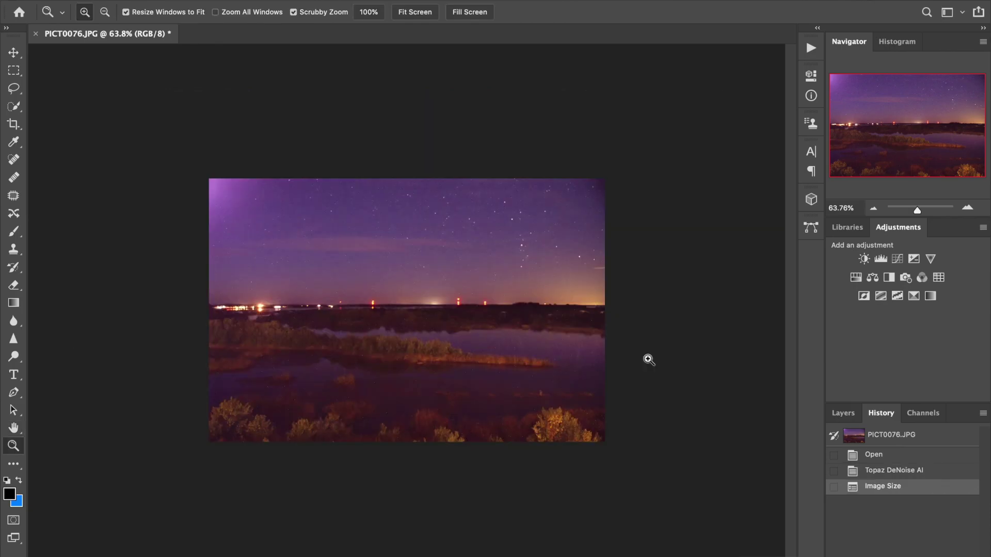
click(379, 10)
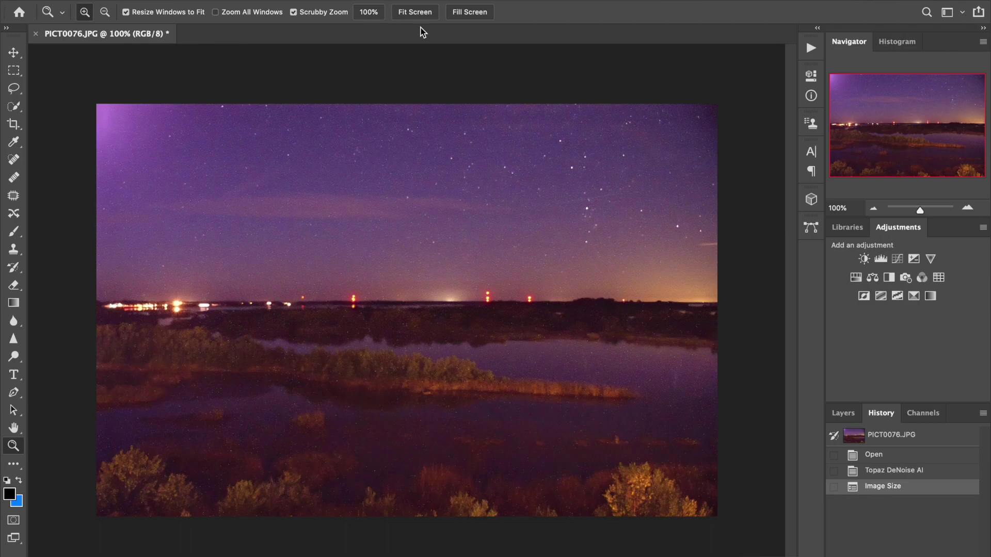